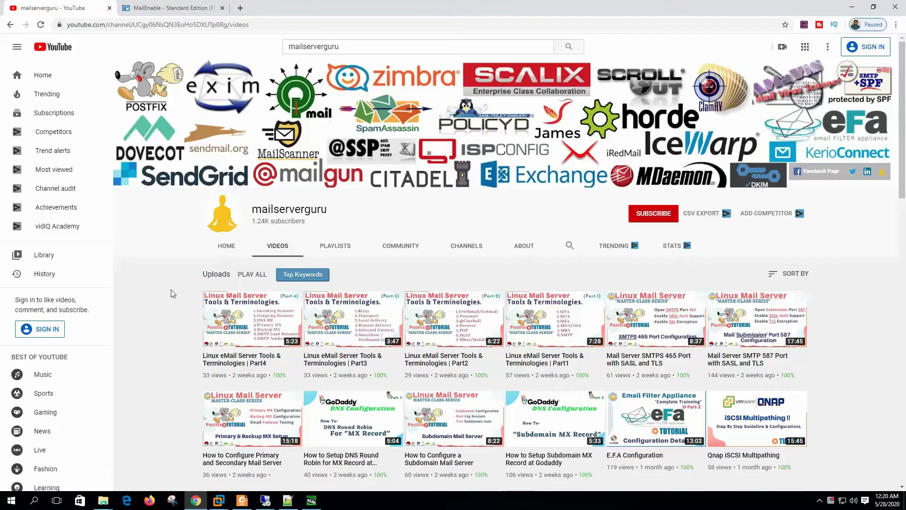
# Enable Smart Host delivery on the SMTP Outbound tab, leaving the host blank and port 25.
pyautogui.hotkey('alt', 'Tab')
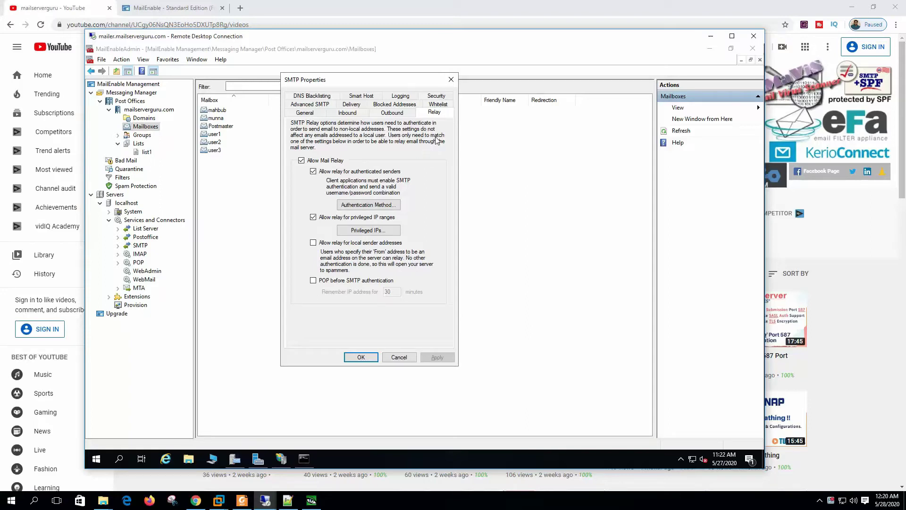
pyautogui.click(399, 115)
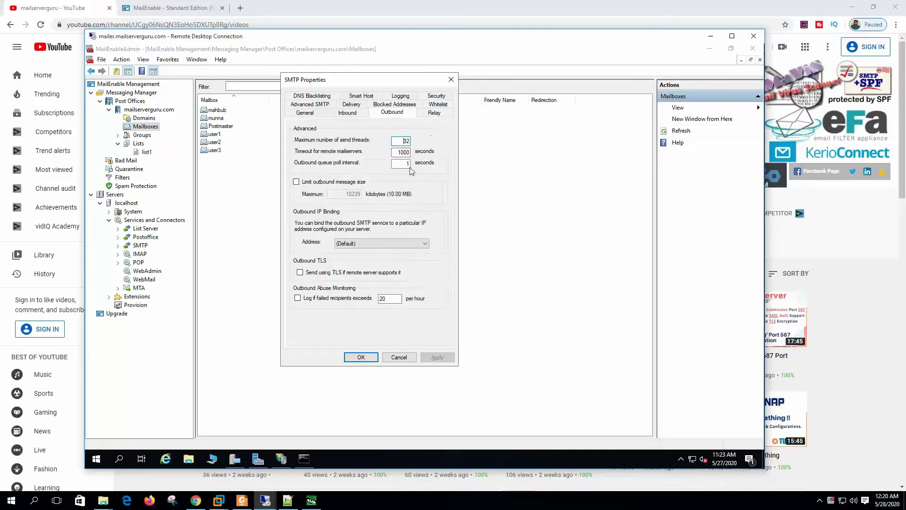
pyautogui.click(361, 96)
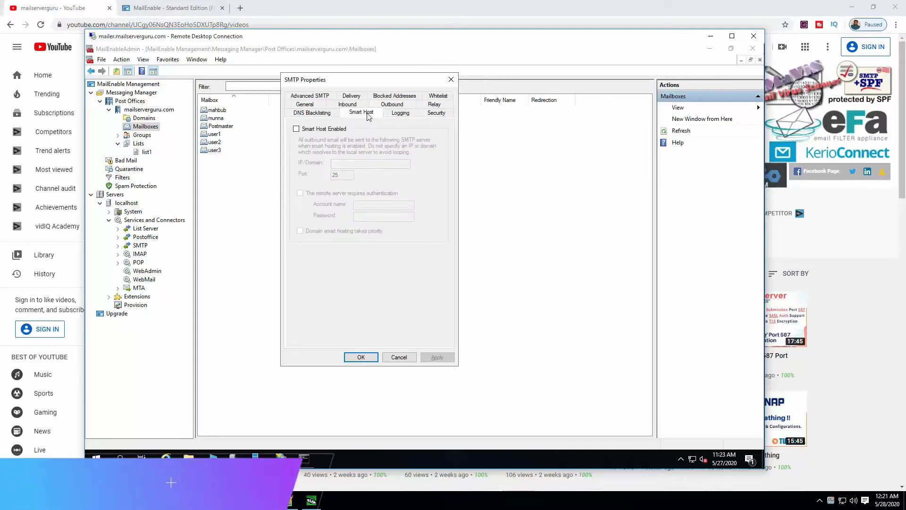
pyautogui.click(322, 129)
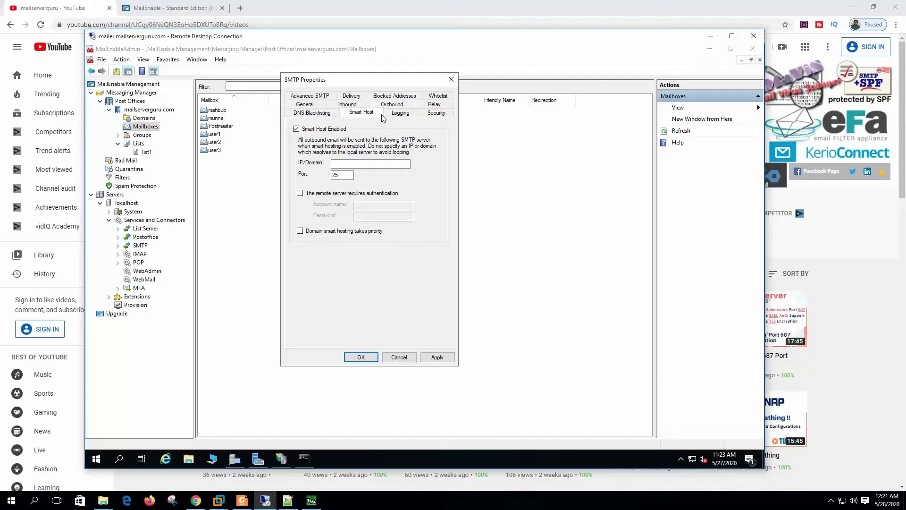
# Show the Mail Relay diagram of the 192.168.100.0/24 subnet, switch, mail server and Internet.
pyautogui.click(435, 112)
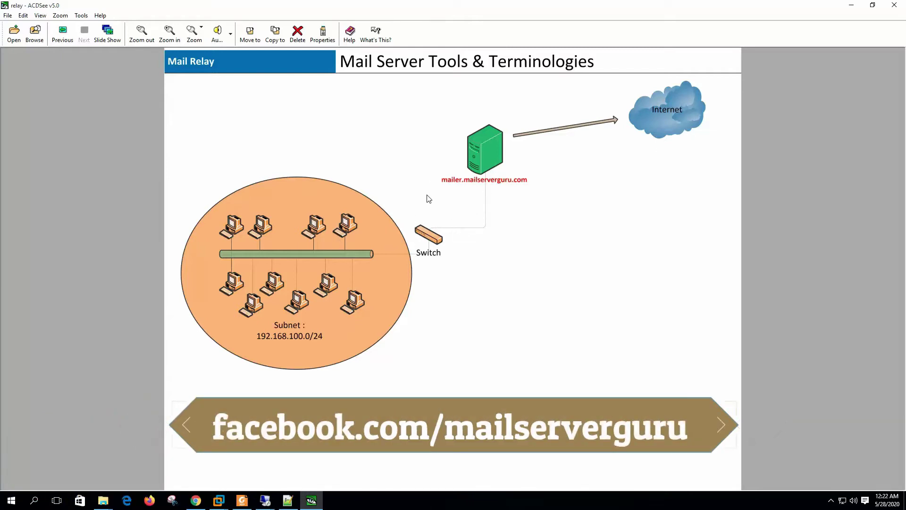
# Return to MailEnable's SMTP Relay tab for authenticated senders and privileged IP ranges.
pyautogui.hotkey('alt', 'Tab')
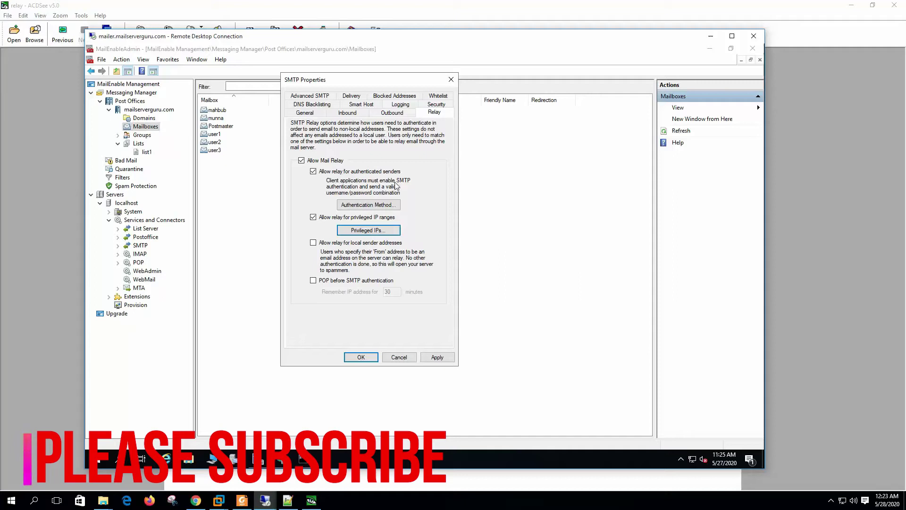
# Set relay authentication to MailEnable/Integrated after trying username/password, then bring up the client's Outlook.
pyautogui.click(372, 206)
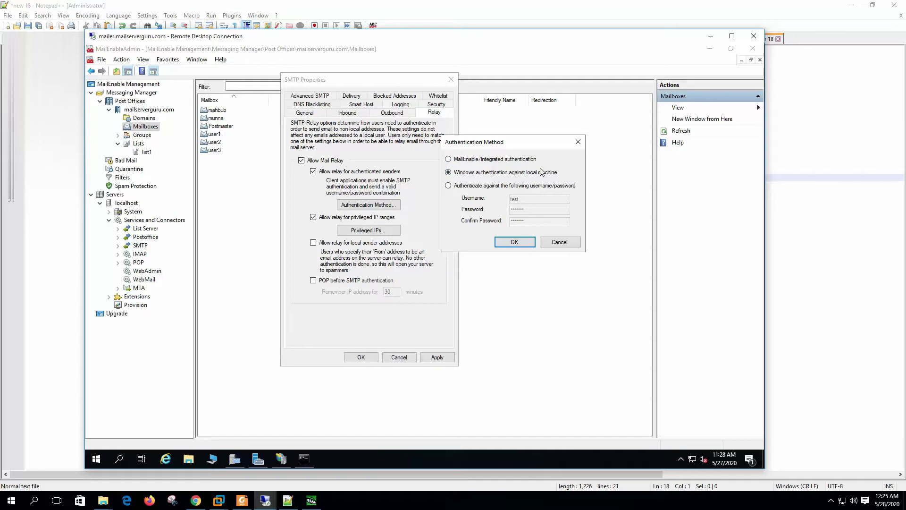
pyautogui.click(508, 186)
pyautogui.click(522, 211)
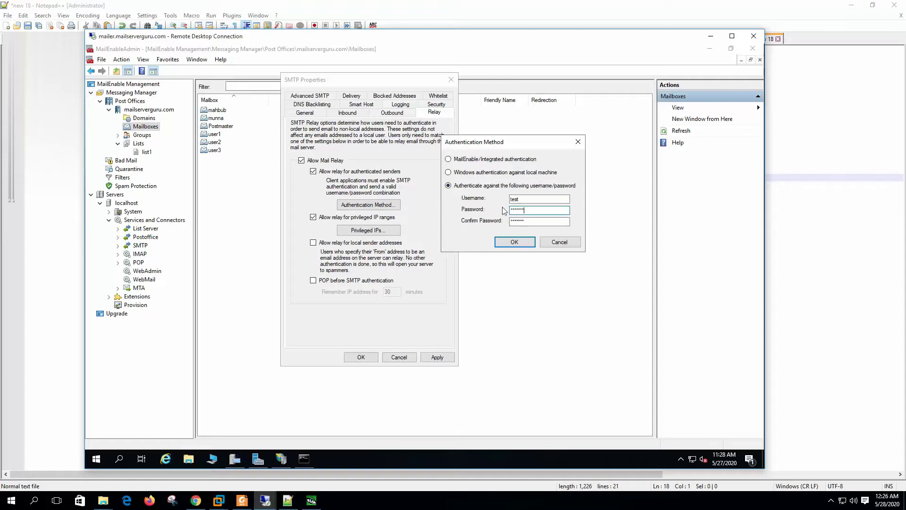
pyautogui.click(494, 160)
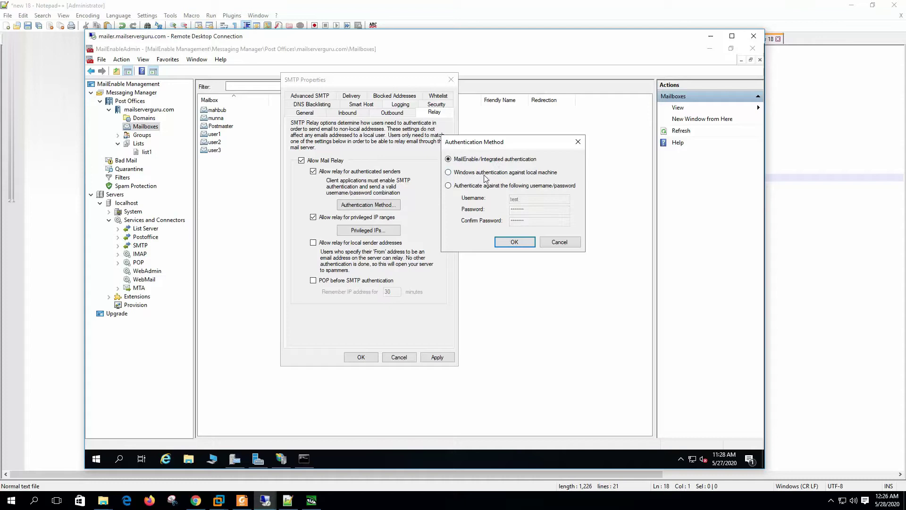
pyautogui.moveTo(265, 500)
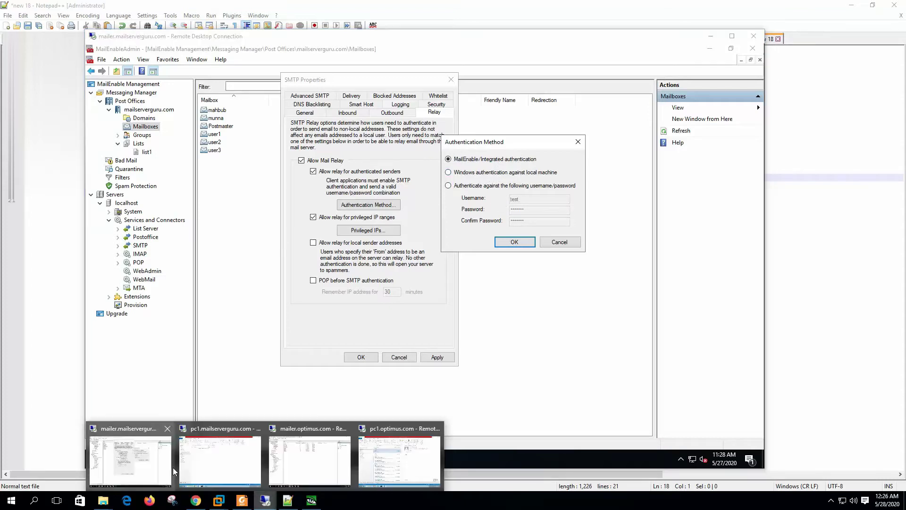
pyautogui.click(220, 460)
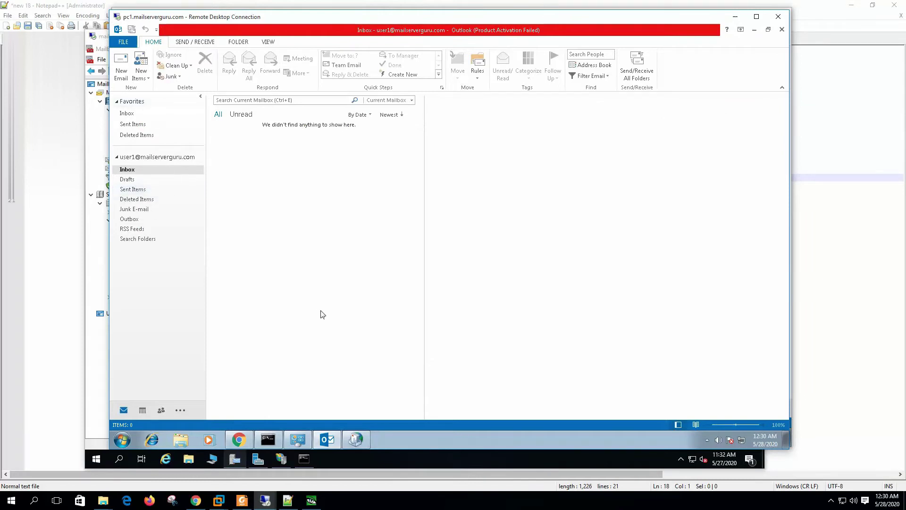
# Confirm user1's outgoing server requires authentication using the incoming server's settings.
pyautogui.click(355, 439)
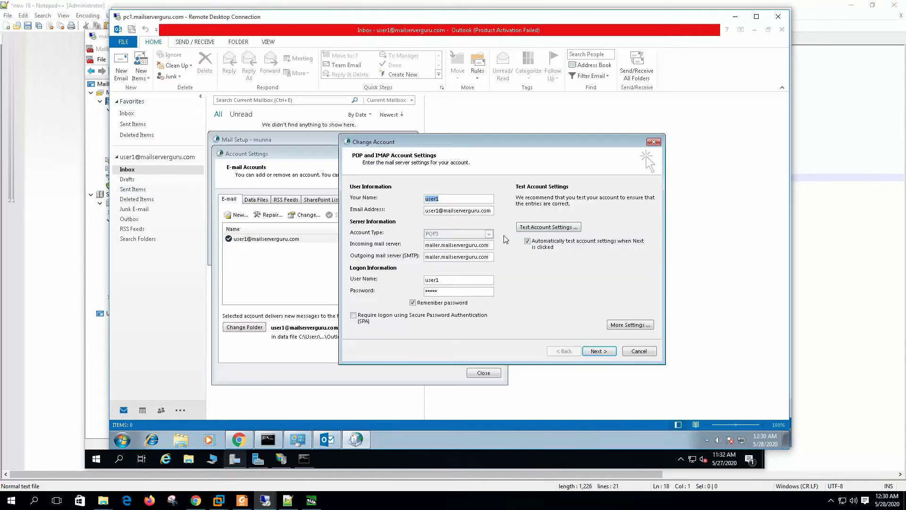
pyautogui.click(631, 325)
pyautogui.click(409, 211)
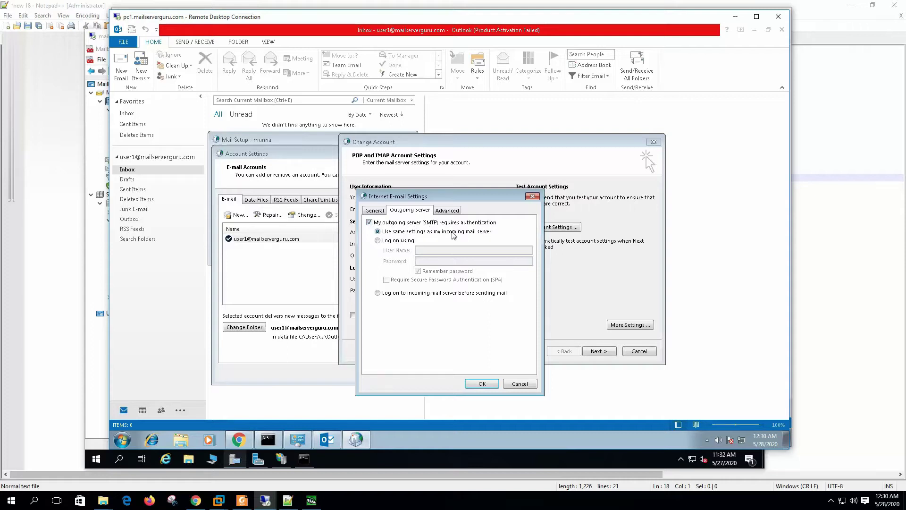
pyautogui.click(482, 383)
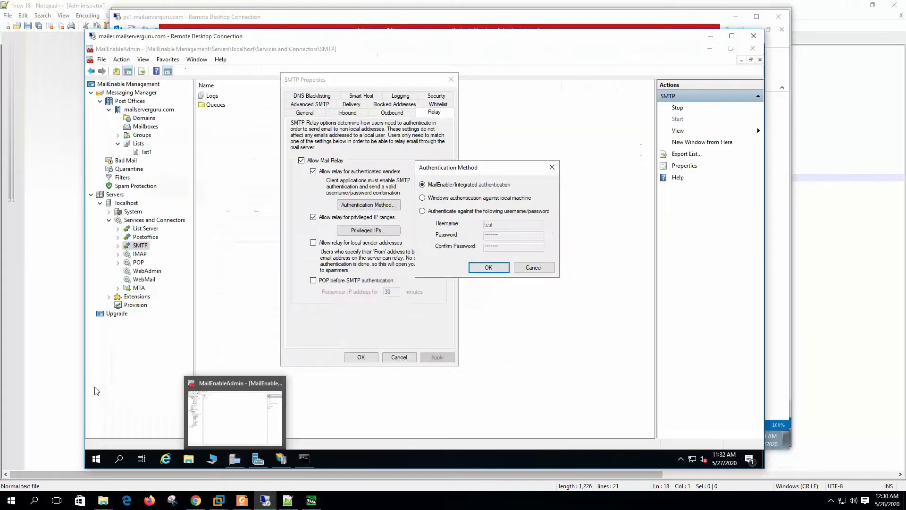
# In MailEnable Admin, list the post office mailboxes and select user1.
pyautogui.press('Escape')
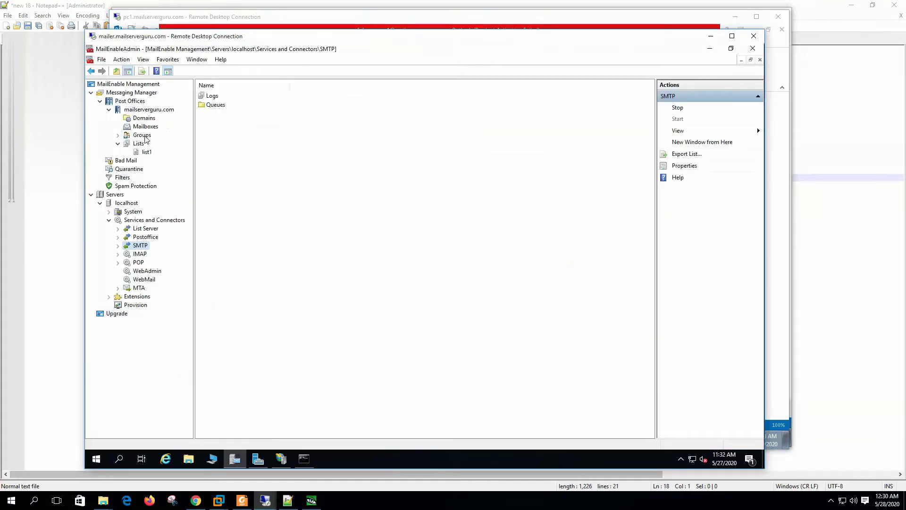
pyautogui.click(147, 127)
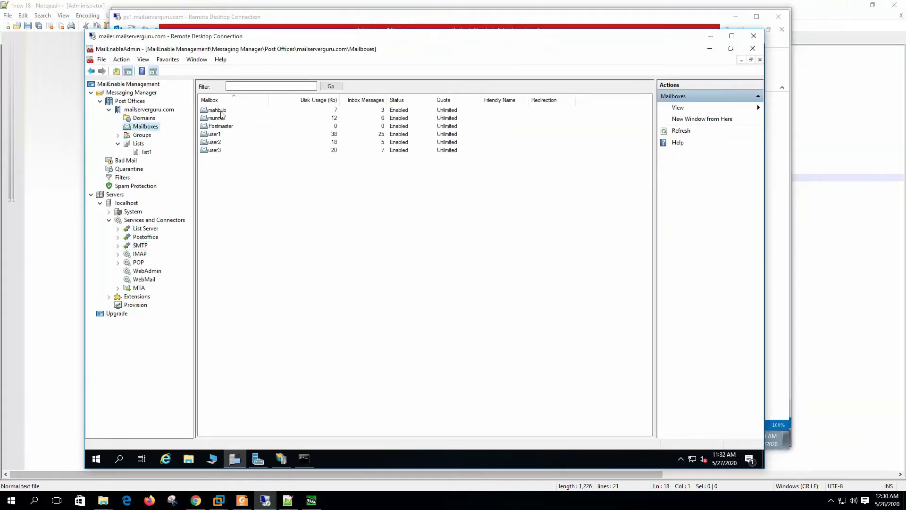
pyautogui.click(215, 134)
# Send a message with subject test1 and body test to the optimus.com recipient.
pyautogui.hotkey('alt', 'Tab')
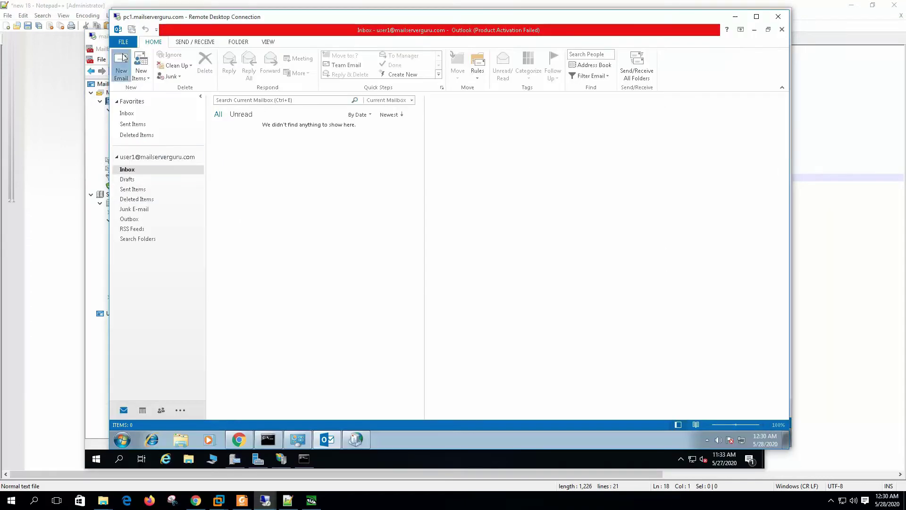
pyautogui.hotkey('ctrl', 'n')
pyautogui.write('anthio')
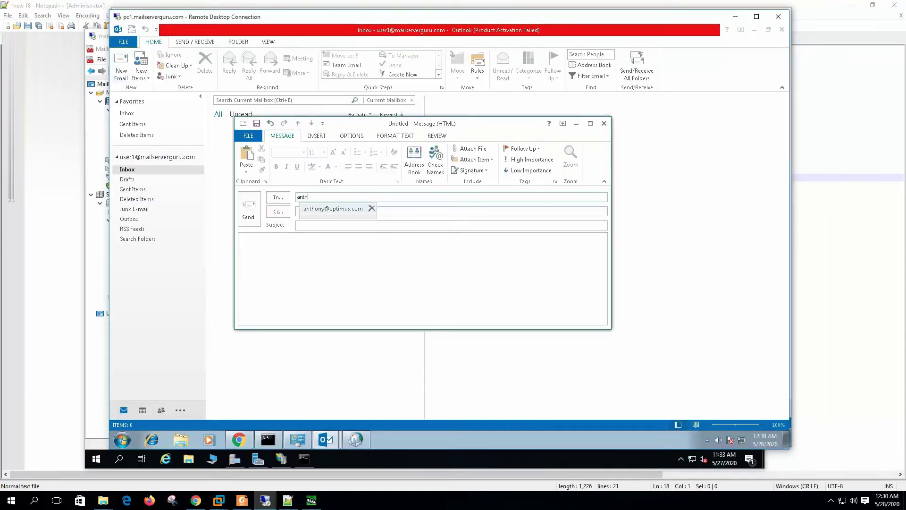
pyautogui.press('Tab')
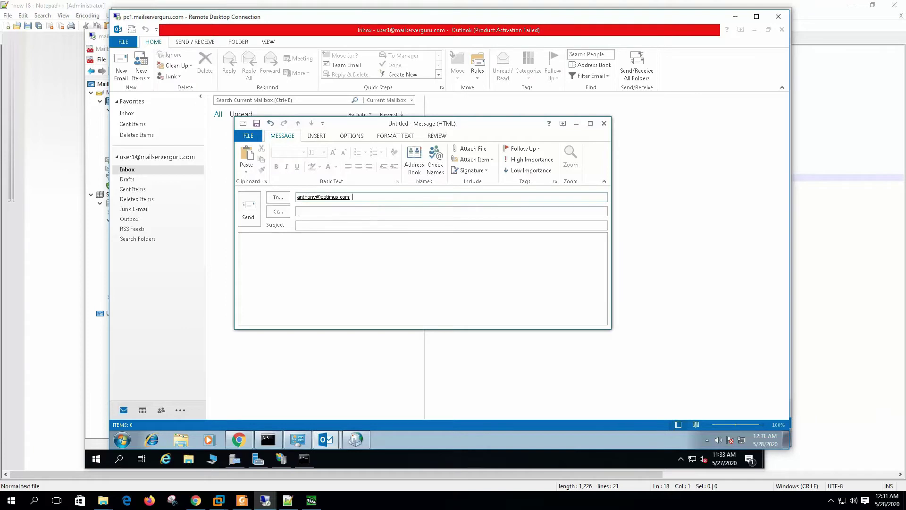
pyautogui.write('test1')
pyautogui.click(307, 258)
pyautogui.write('test')
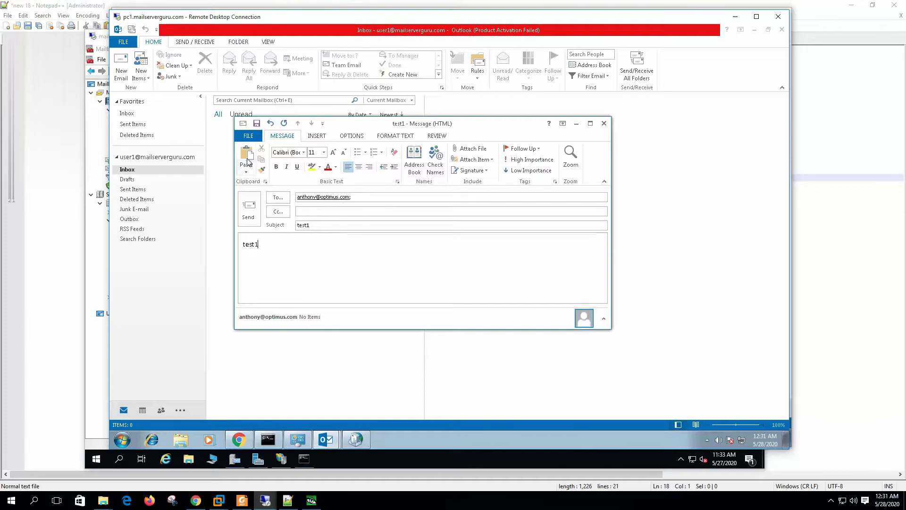
pyautogui.click(249, 208)
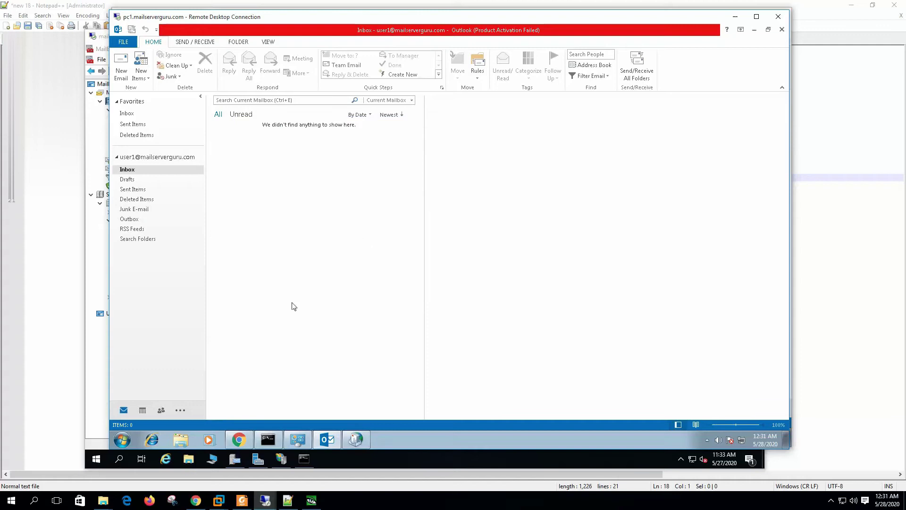
# Confirm test1 arrived in the optimus.com Outlook Inbox, then return to MailEnable Admin.
pyautogui.click(265, 501)
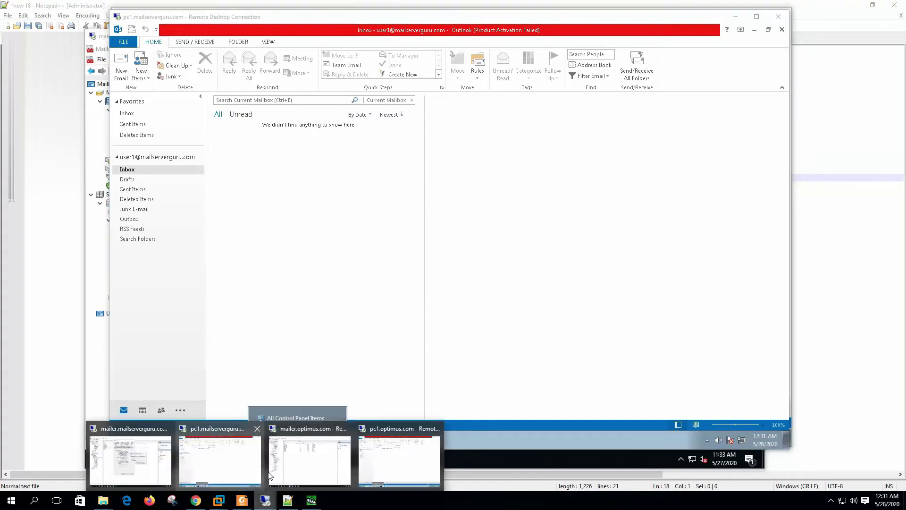
pyautogui.click(423, 465)
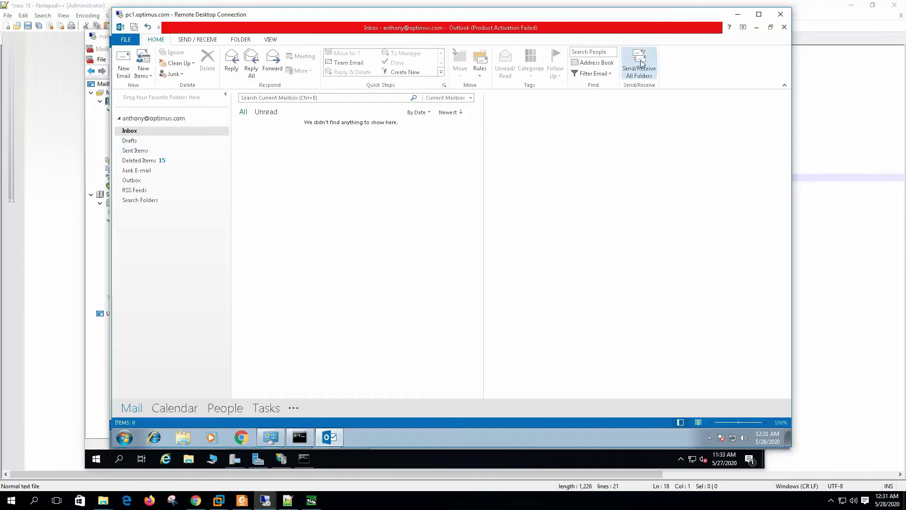
pyautogui.click(653, 70)
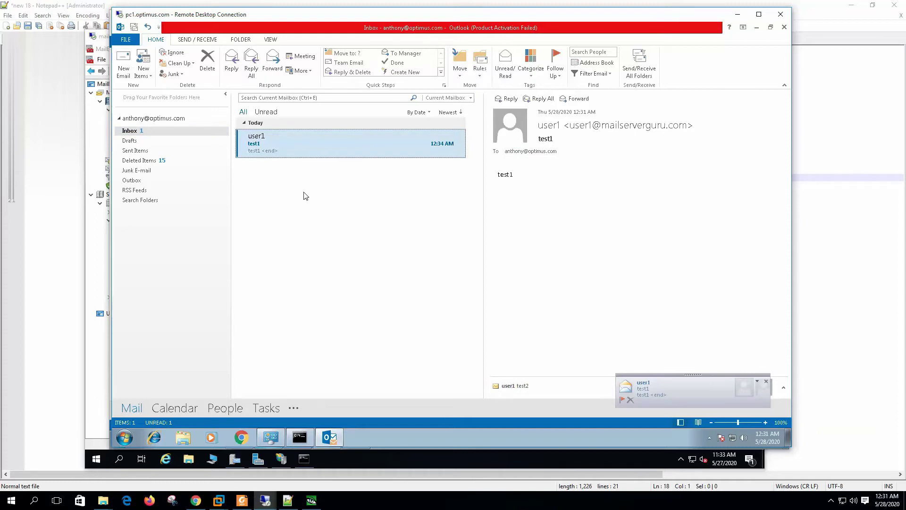
pyautogui.click(265, 507)
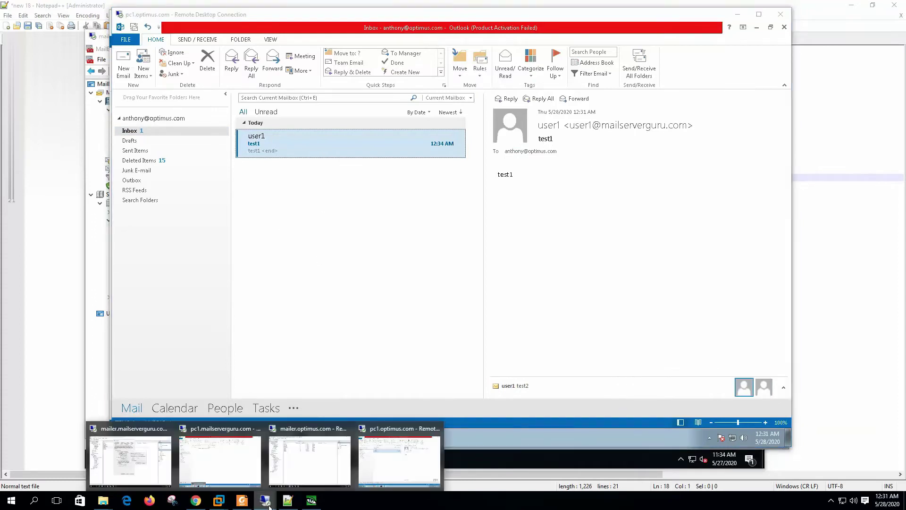
pyautogui.click(132, 446)
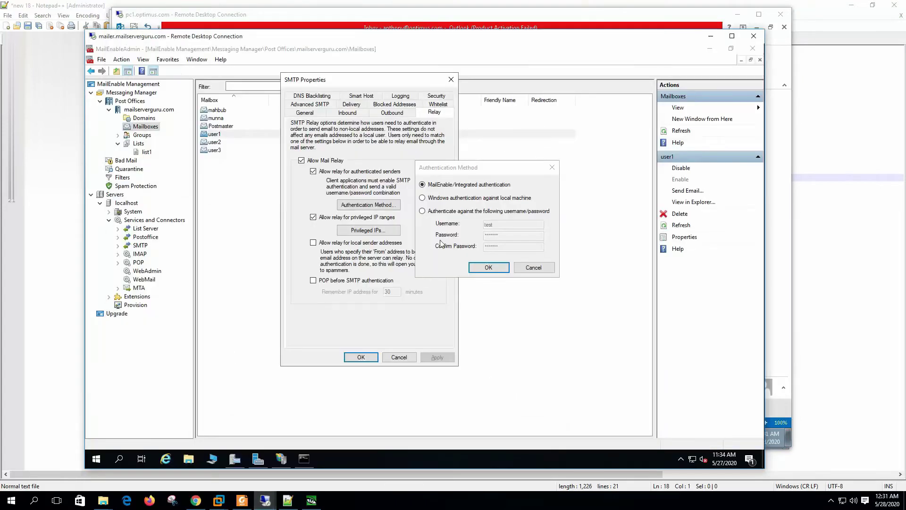
# Set relay authentication to 'Authenticate against the following username/password' and confirm.
pyautogui.click(444, 214)
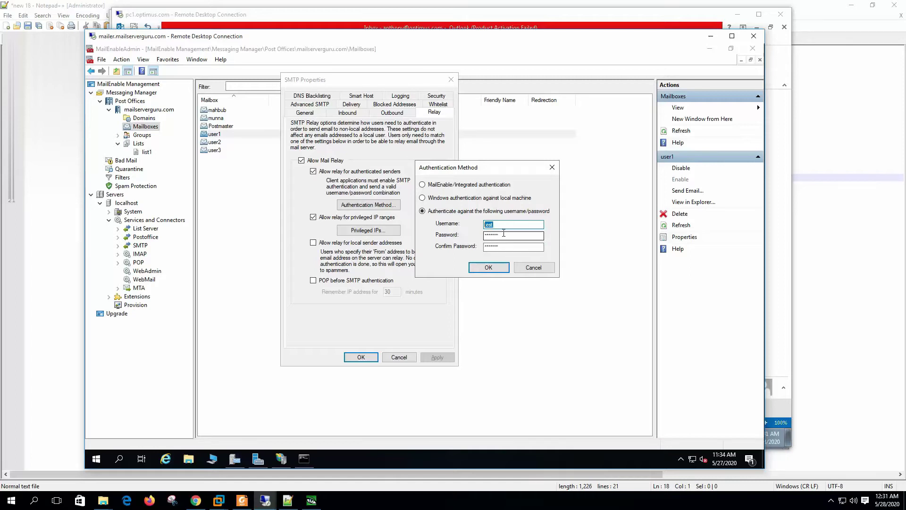
pyautogui.click(493, 270)
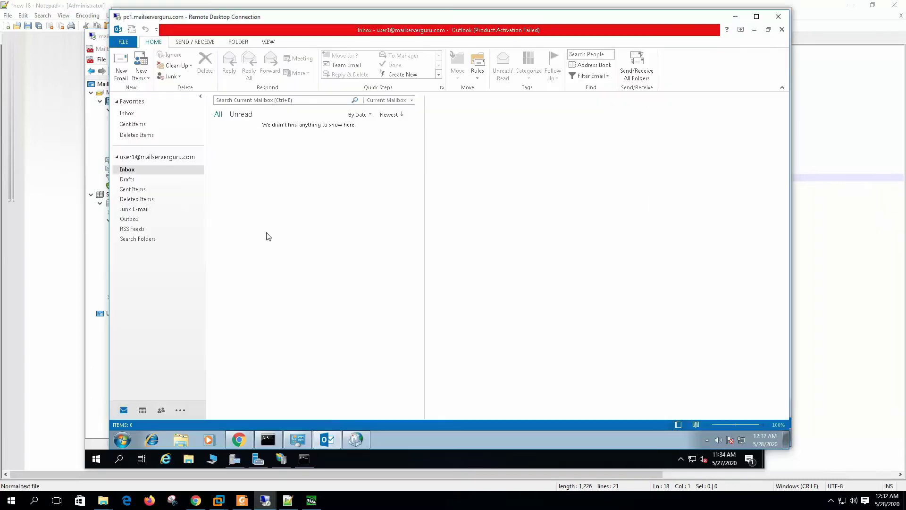
# Send a test2 message from user1 to the autocompleted optimus.com recipient.
pyautogui.click(121, 64)
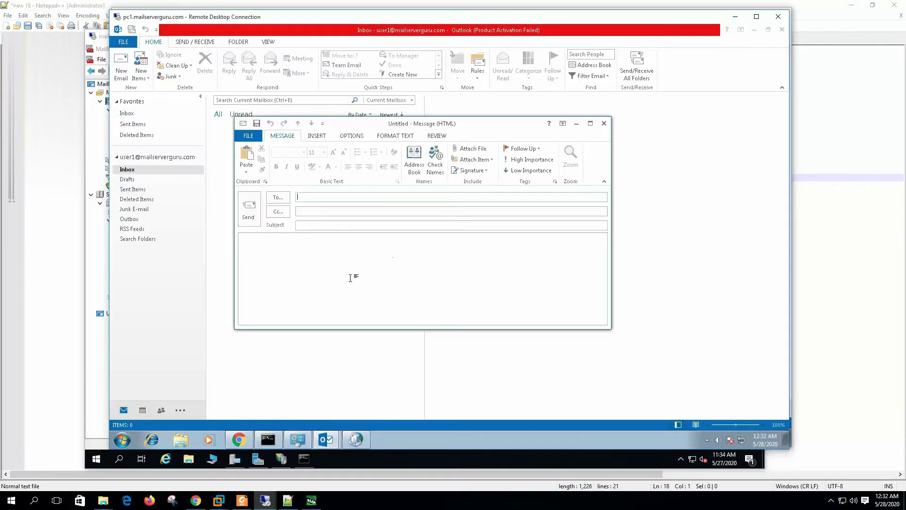
pyautogui.write('anth')
pyautogui.press('Return')
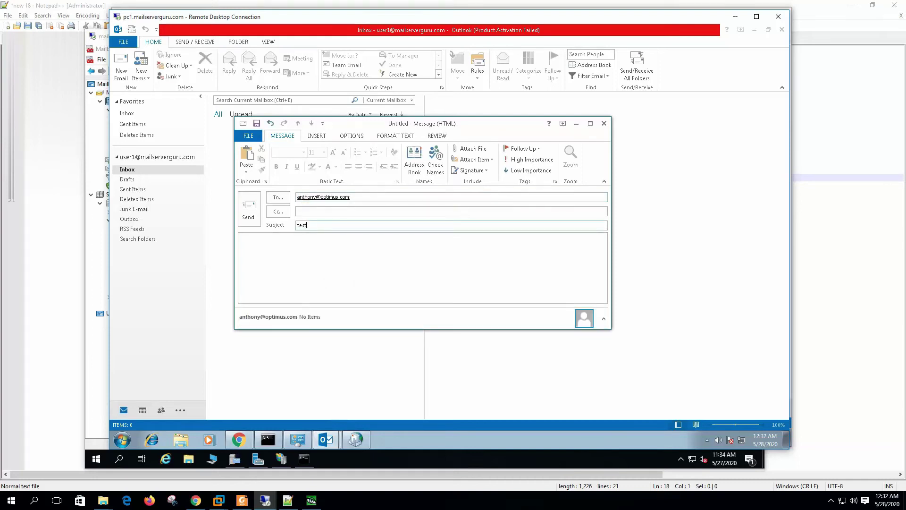
pyautogui.write('test2')
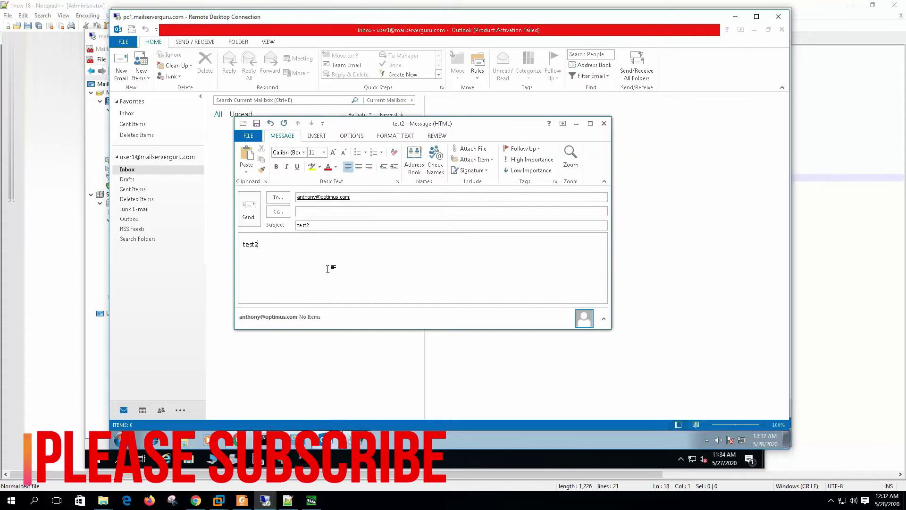
pyautogui.click(257, 211)
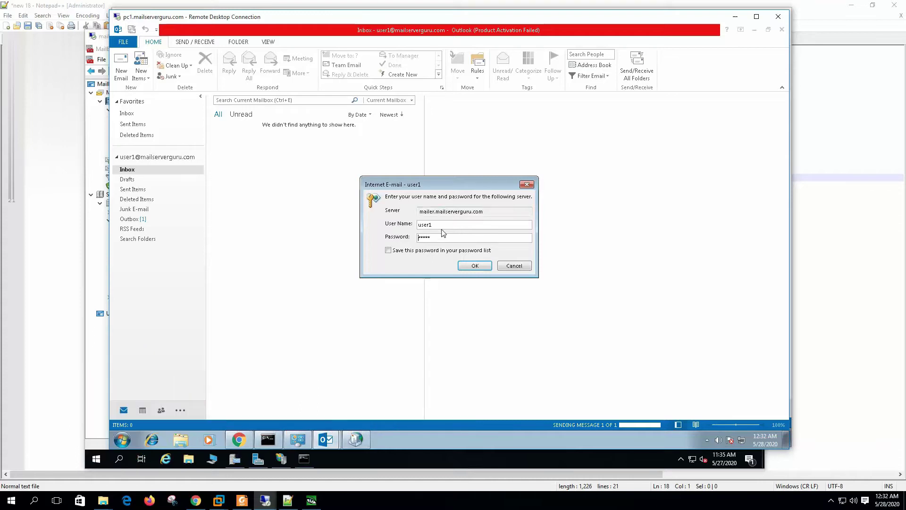
# Enter the mail server login username and password when prompted.
pyautogui.hotkey('shift', 'Tab')
pyautogui.write('tes')
pyautogui.press('Tab')
pyautogui.write('tes')
pyautogui.click(474, 265)
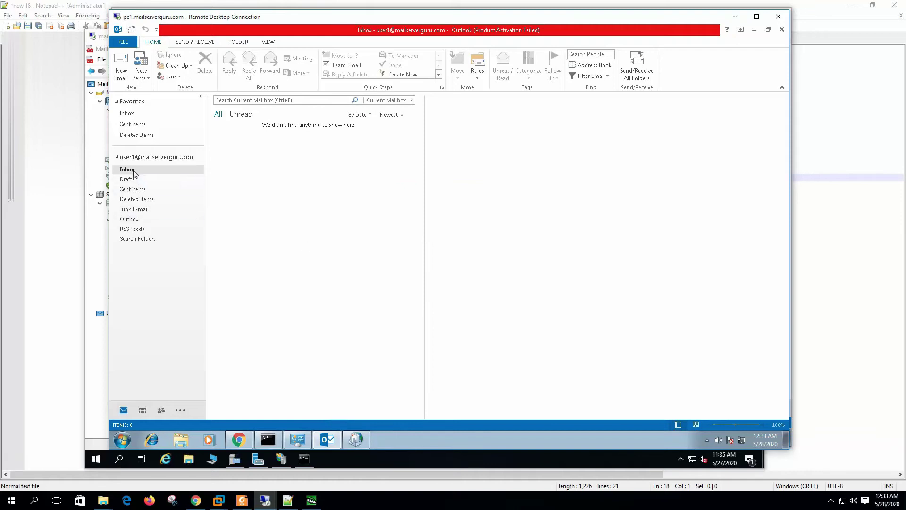
# Receive and open the test2 message in the pc1.optimus.com Inbox.
pyautogui.click(265, 501)
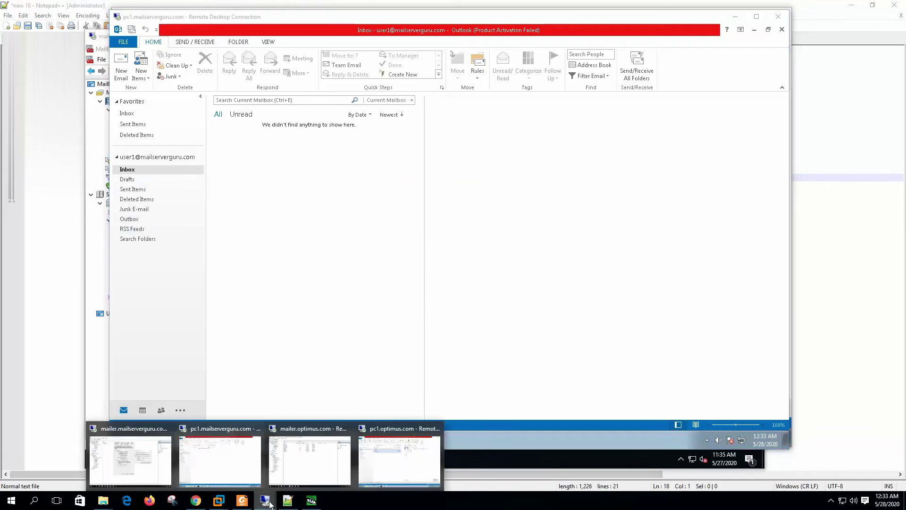
pyautogui.click(405, 478)
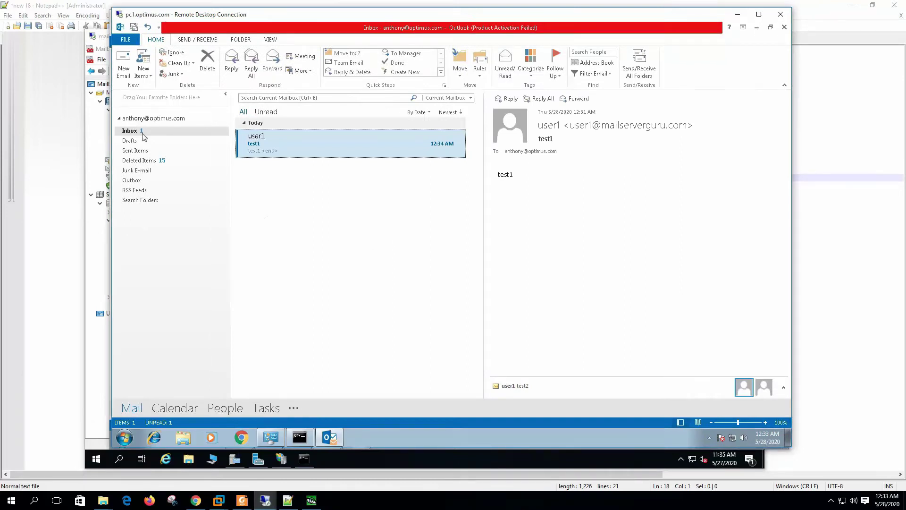
pyautogui.click(639, 66)
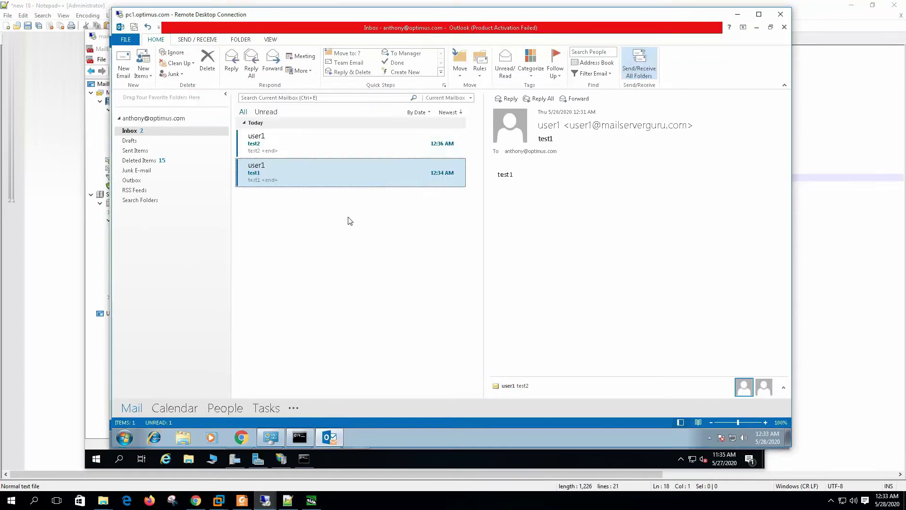
pyautogui.click(269, 141)
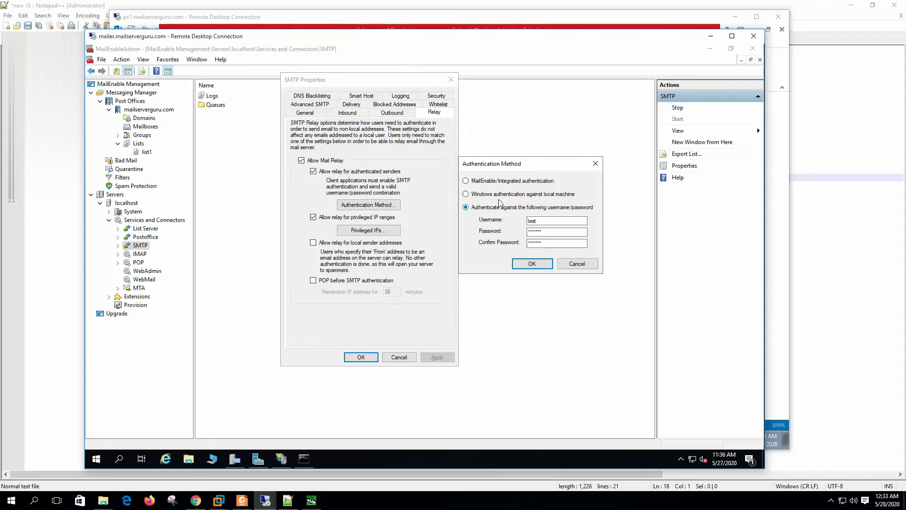
# Switch relay authentication back to MailEnable/Integrated, apply it, and view the privileged IP list.
pyautogui.click(491, 182)
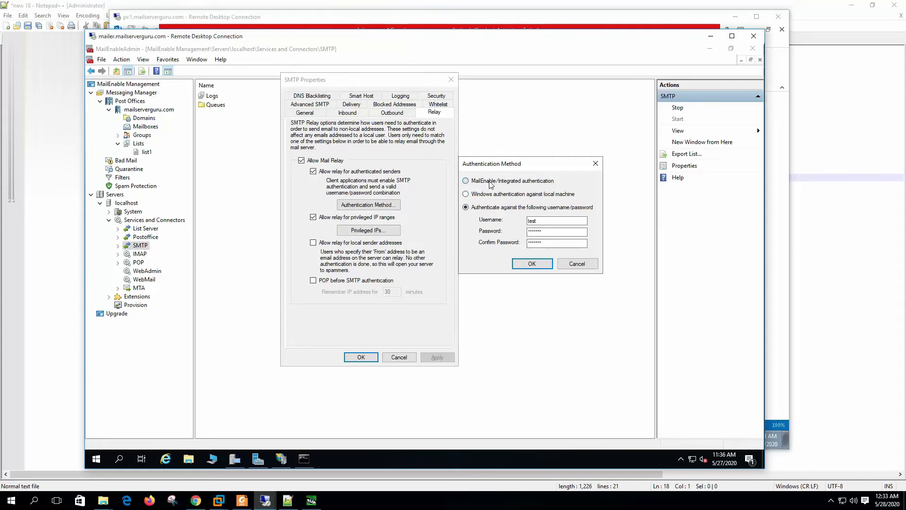
pyautogui.click(531, 263)
pyautogui.click(437, 358)
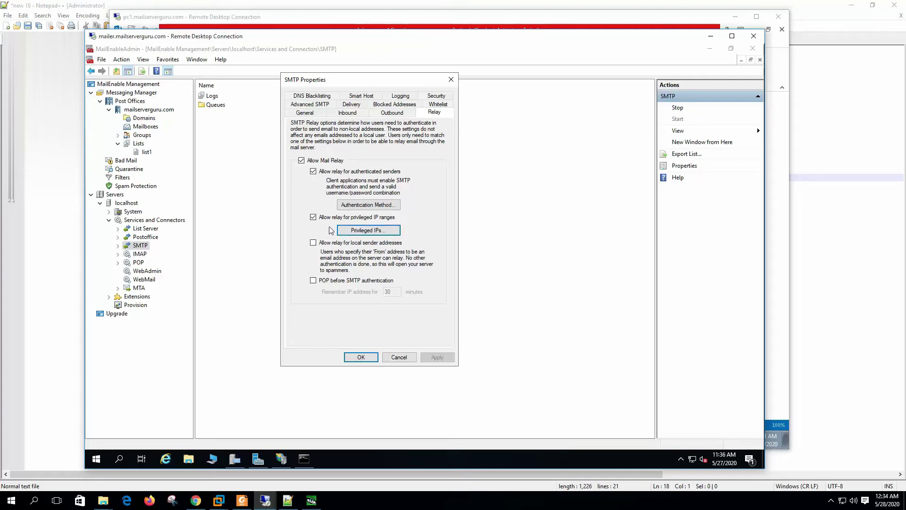
pyautogui.click(383, 237)
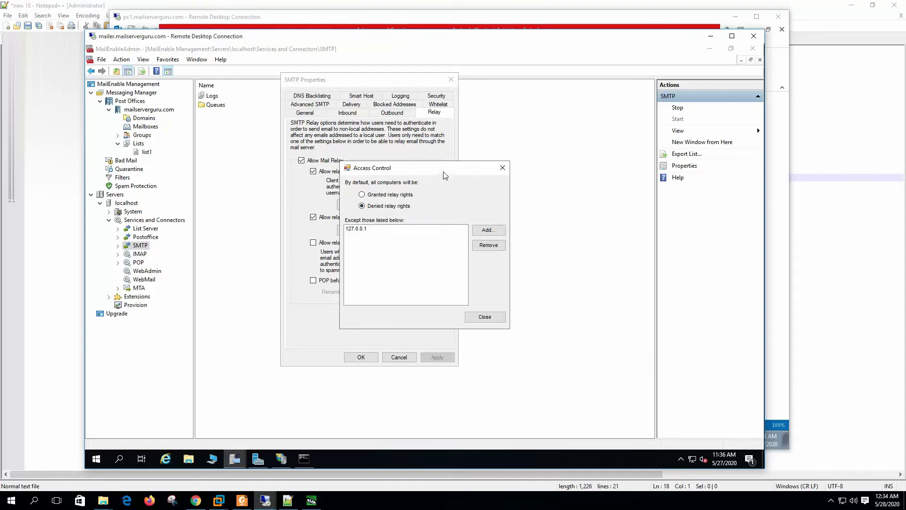
pyautogui.moveTo(445, 175); pyautogui.dragTo(545, 149)
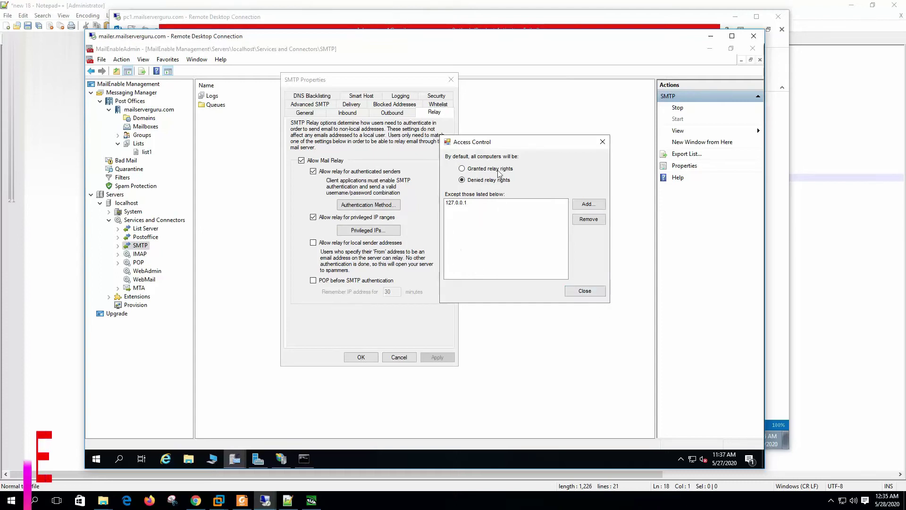
pyautogui.click(583, 292)
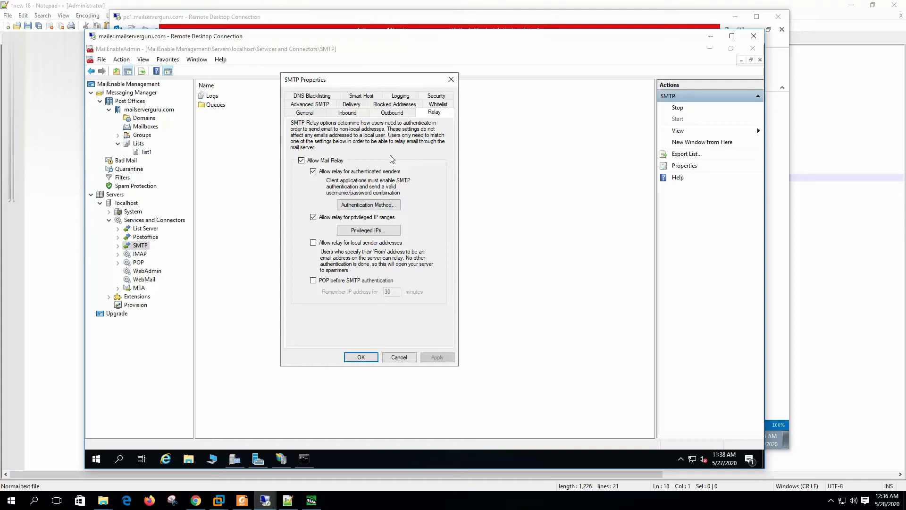
pyautogui.click(369, 204)
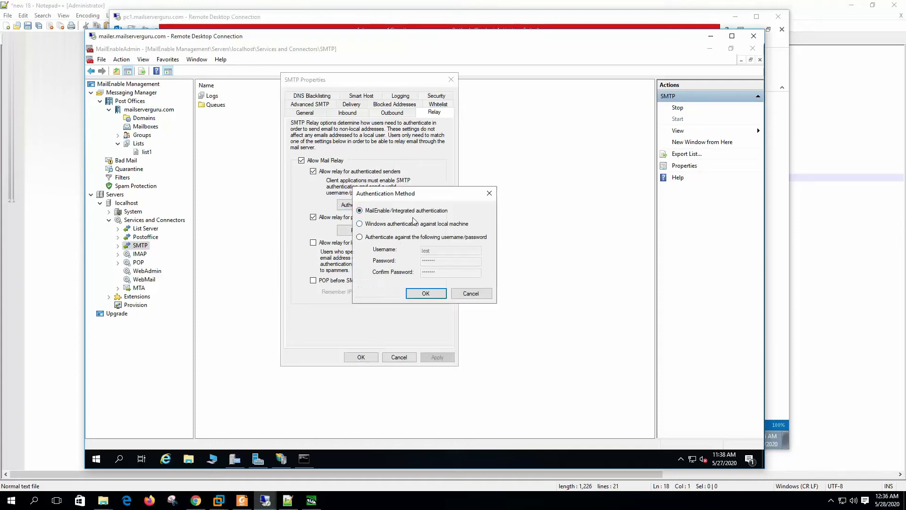
pyautogui.click(471, 293)
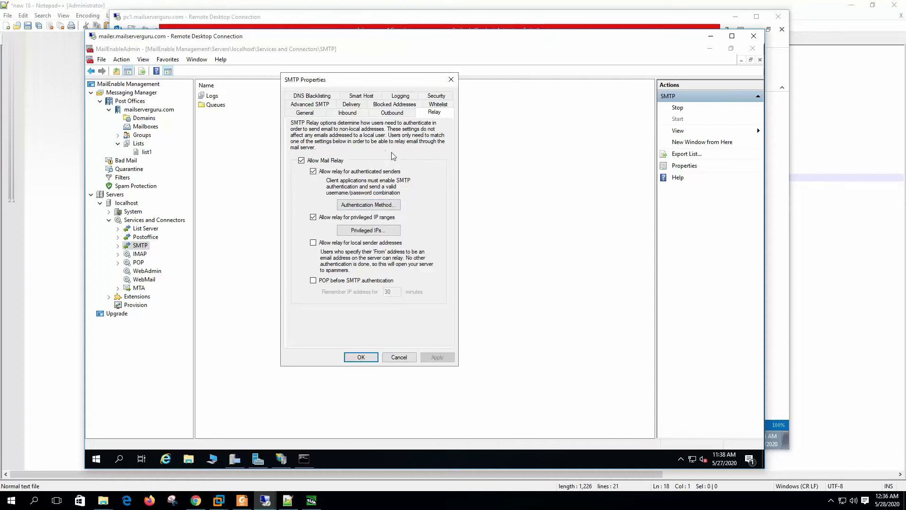
# Review the Outbound thread and timeout values and limit outbound message size to 10239 KB.
pyautogui.click(398, 116)
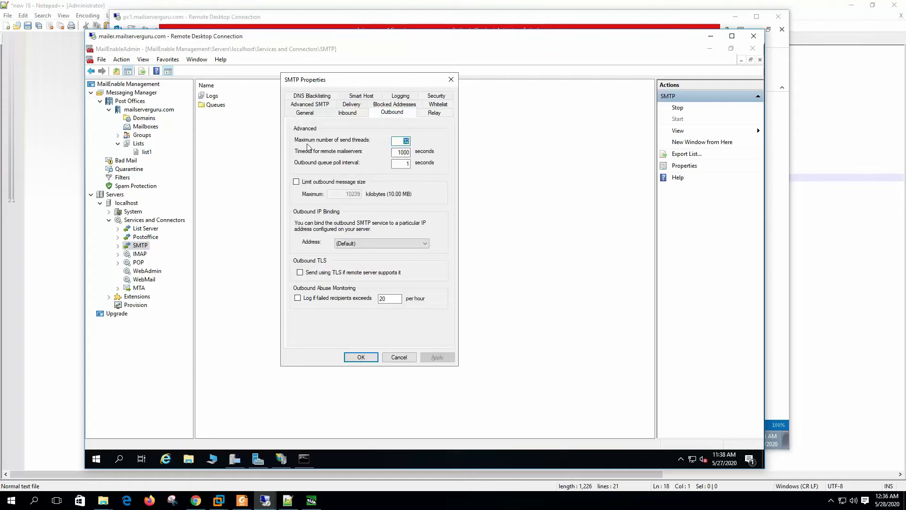
pyautogui.doubleClick(406, 142)
pyautogui.press('Tab')
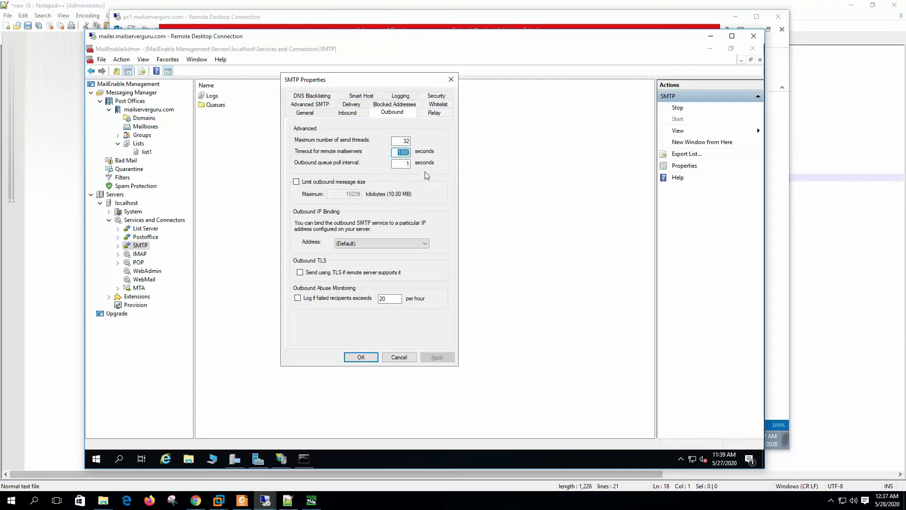
pyautogui.click(407, 164)
pyautogui.click(358, 182)
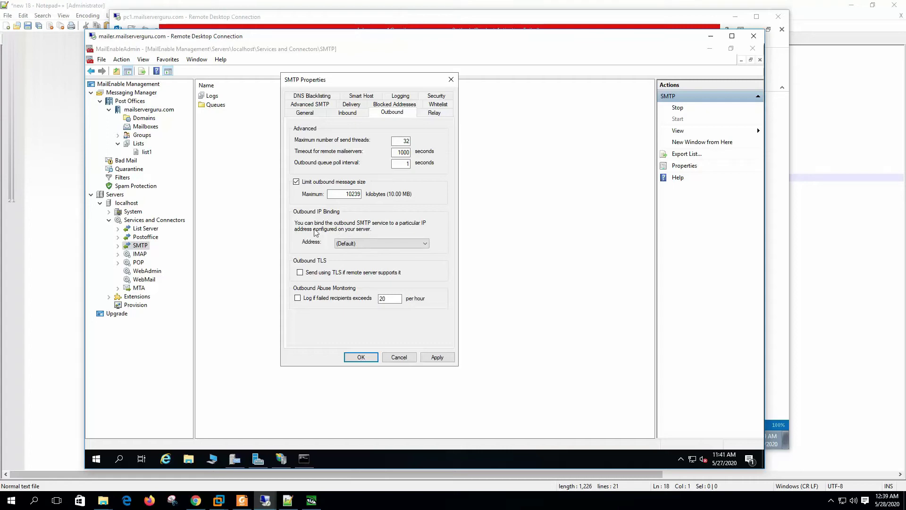
# Keep the outbound Address at (Default), use TLS when supported, and log failed recipients over 20 per hour.
pyautogui.click(381, 243)
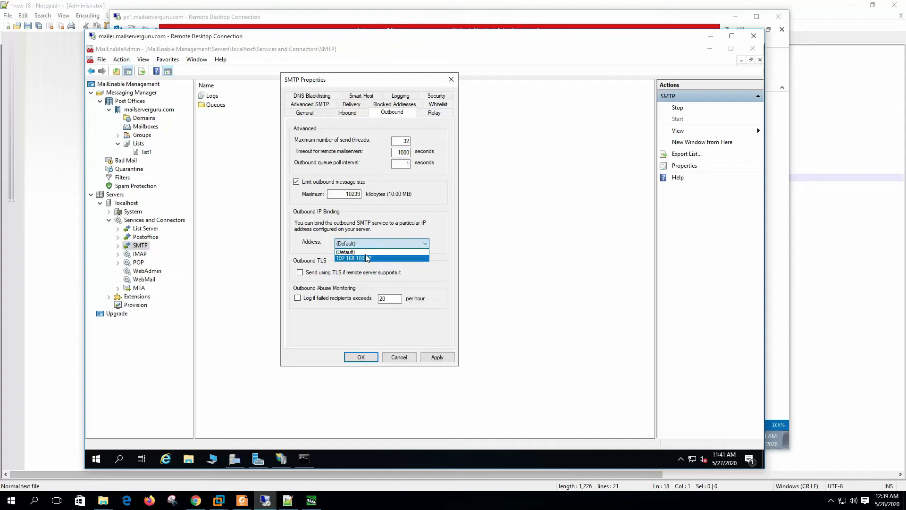
pyautogui.click(365, 252)
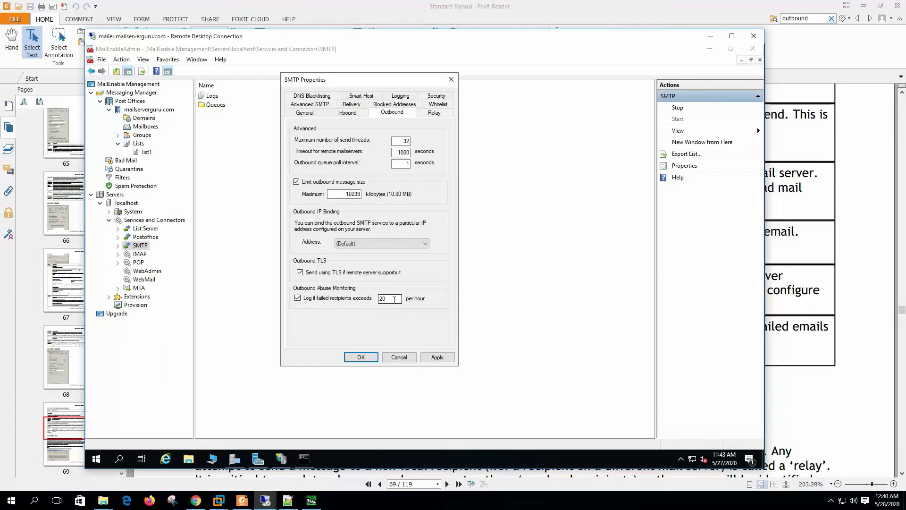
pyautogui.moveTo(399, 298); pyautogui.dragTo(358, 300)
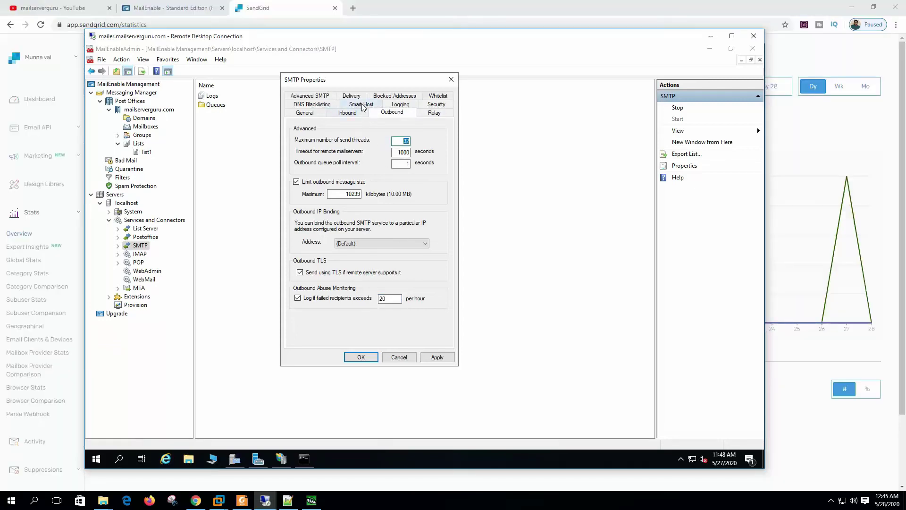
# Enable the smart host smtp.sendgrid.net on port 587.
pyautogui.click(363, 107)
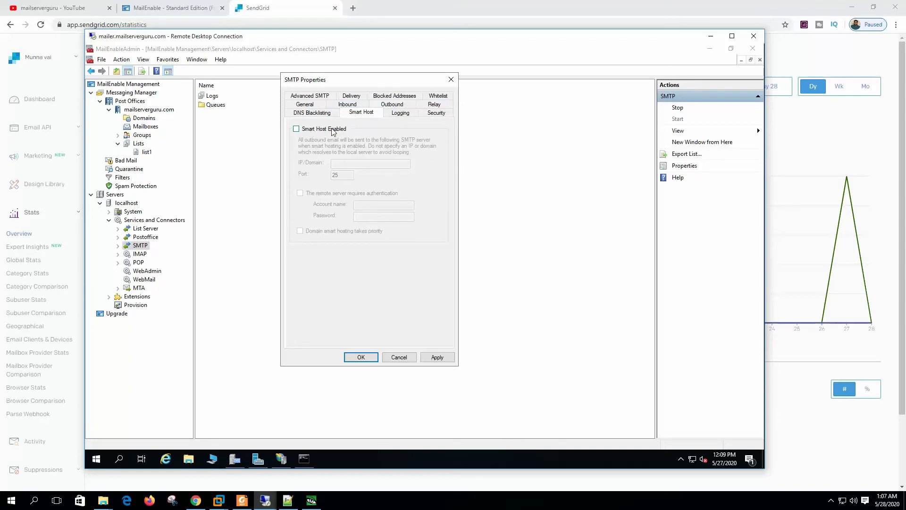
pyautogui.click(312, 129)
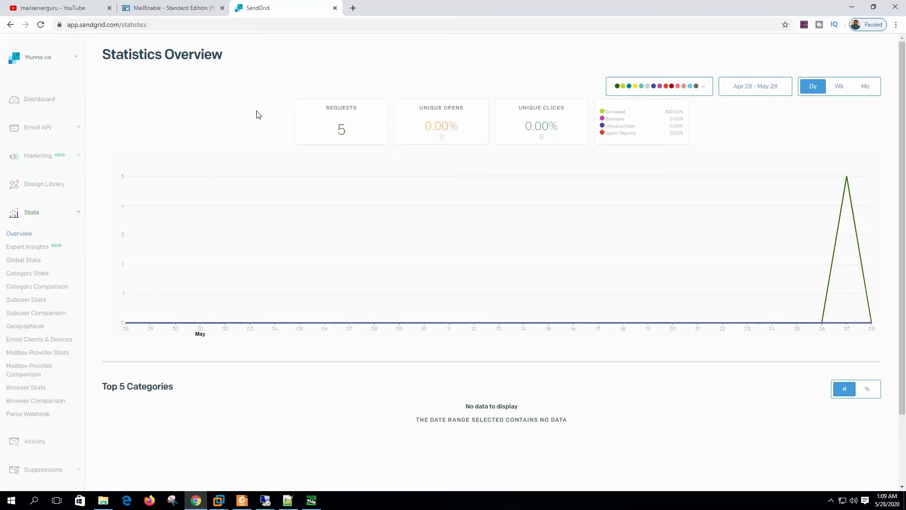
pyautogui.click(265, 500)
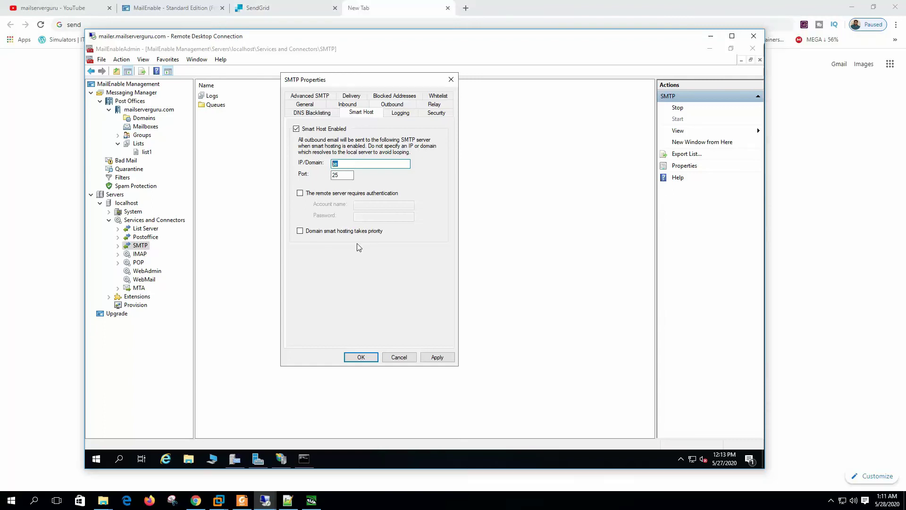
pyautogui.write('smtp.sendgrid.net')
pyautogui.press('Tab')
pyautogui.write('5')
pyautogui.press('Tab')
# Require smart host authentication with the account name and password, and apply the settings.
pyautogui.click(328, 193)
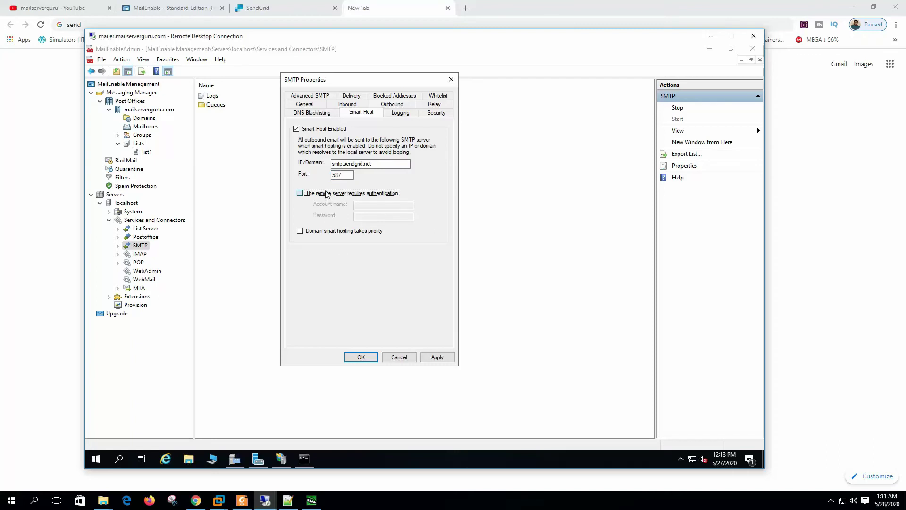
pyautogui.click(371, 206)
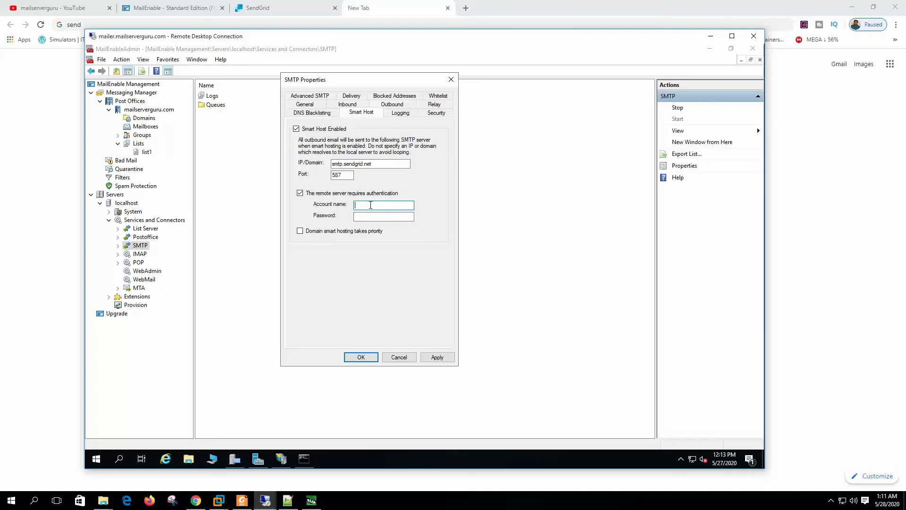
pyautogui.press('Tab')
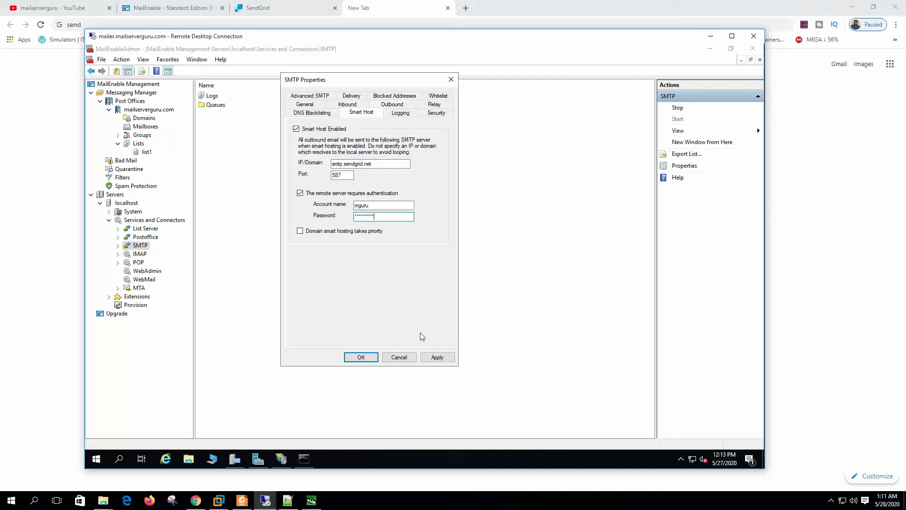
pyautogui.click(437, 357)
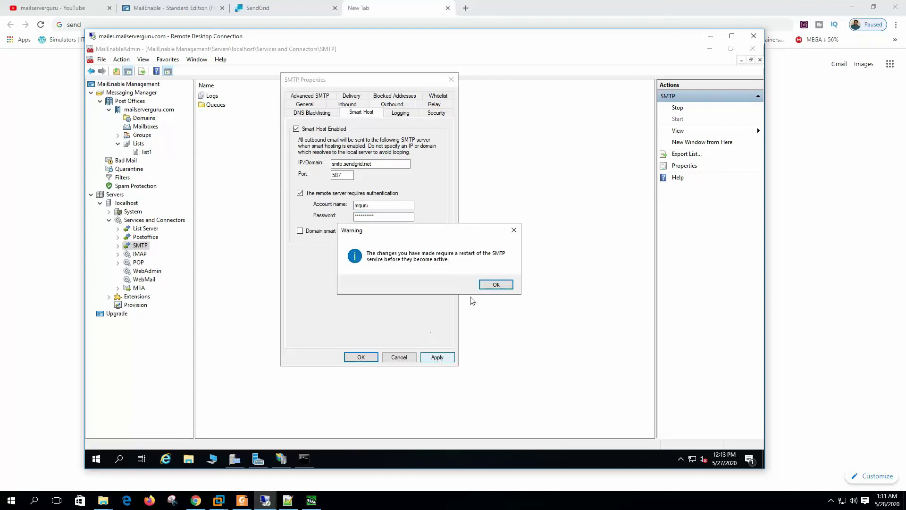
pyautogui.click(496, 285)
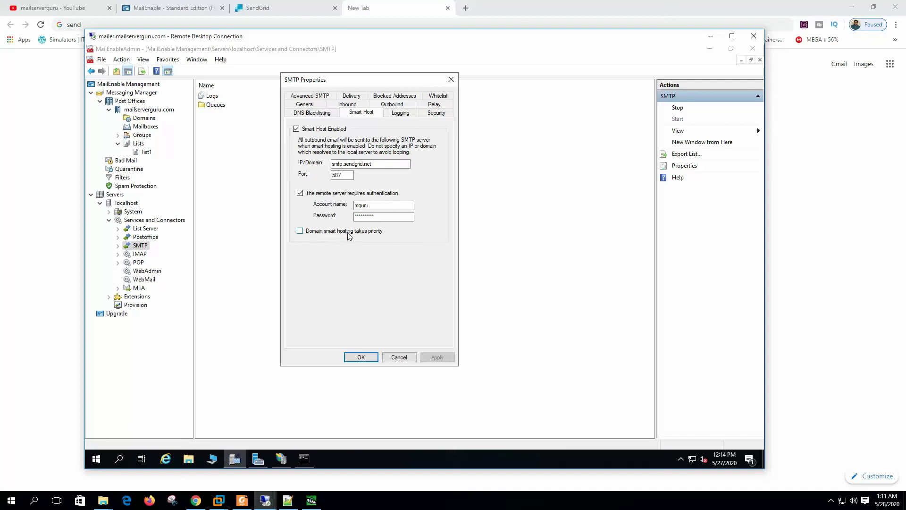
# Review the smarthost settings in the mailserverguru.com post office's Properties and close them.
pyautogui.rightClick(159, 110)
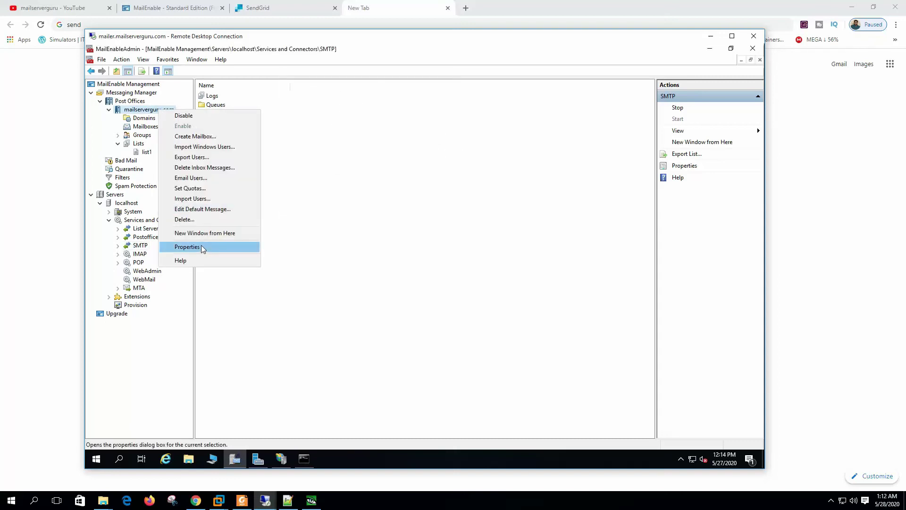
pyautogui.click(202, 247)
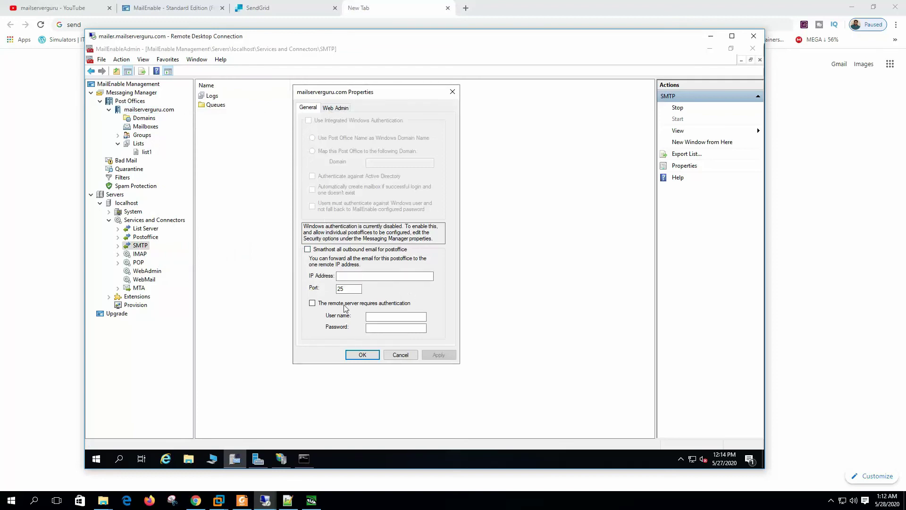
pyautogui.click(355, 275)
pyautogui.click(365, 355)
# Expand SMTP > Logs and list the SMTP Activity log files.
pyautogui.rightClick(143, 247)
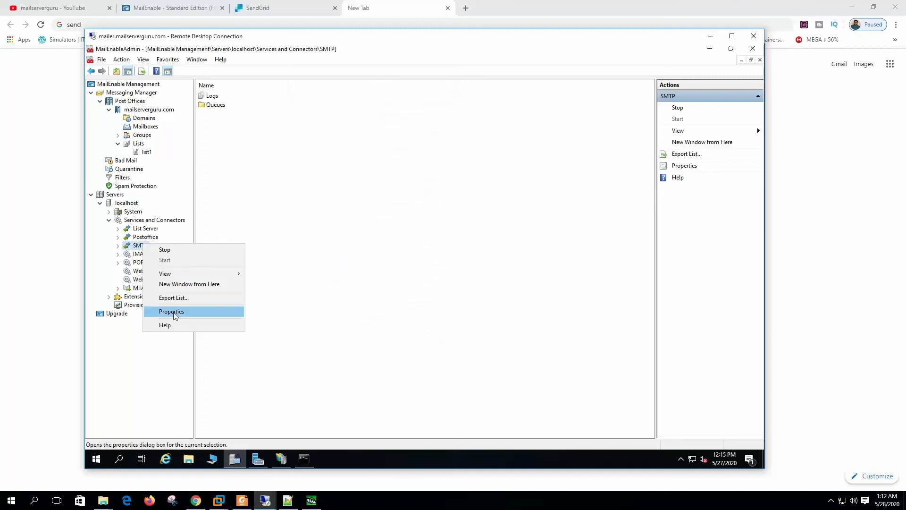
pyautogui.click(106, 259)
pyautogui.click(118, 245)
pyautogui.doubleClick(136, 255)
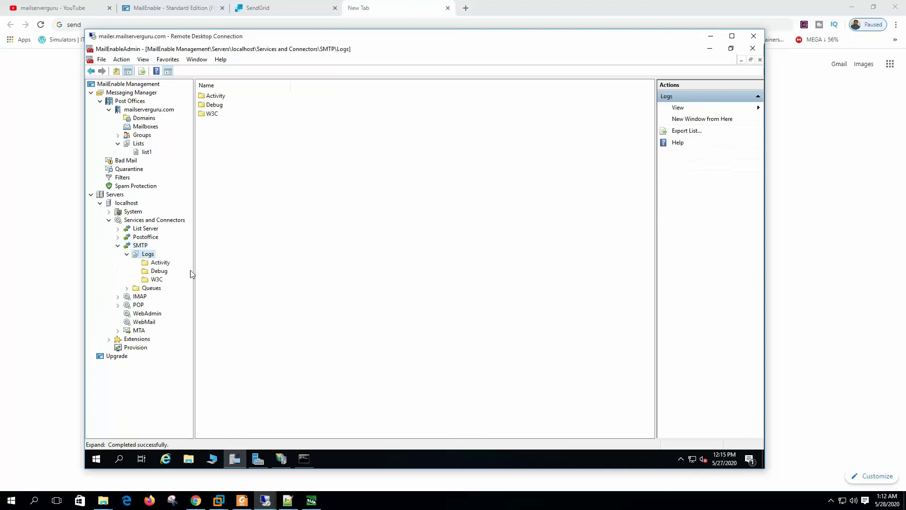
pyautogui.click(160, 264)
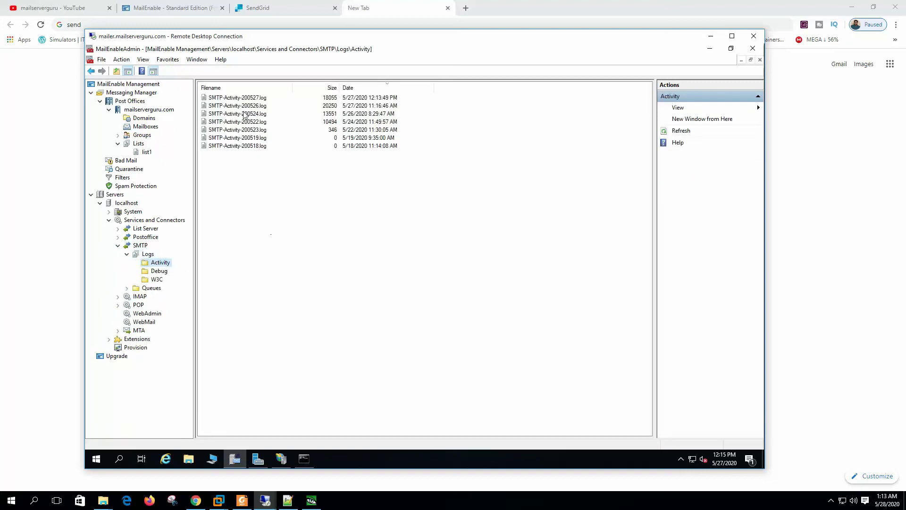
# Send the test-mail2 message from Outlook on the client PC, then switch to the Gmail inbox.
pyautogui.moveTo(265, 501)
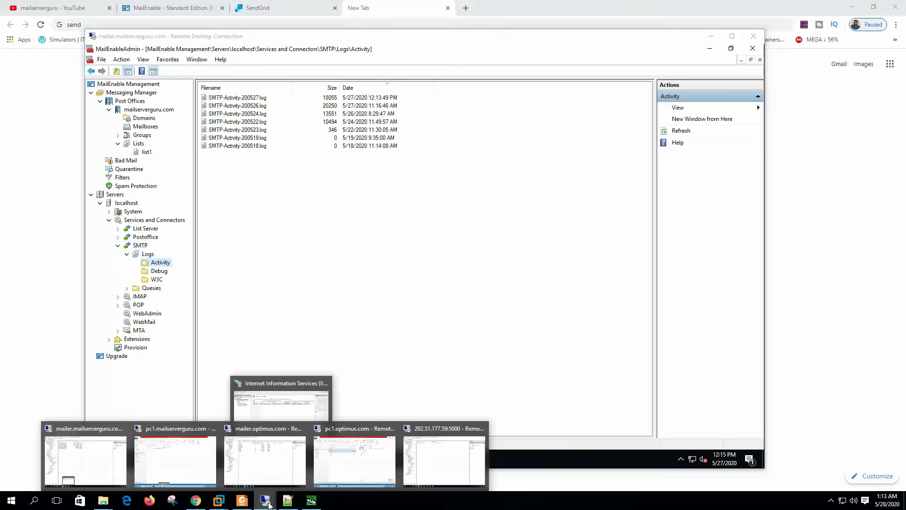
pyautogui.click(183, 467)
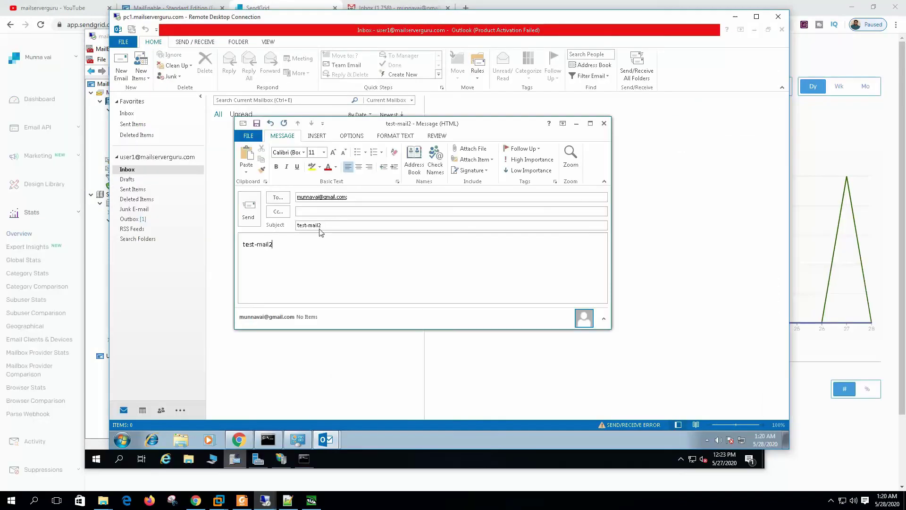
pyautogui.click(249, 212)
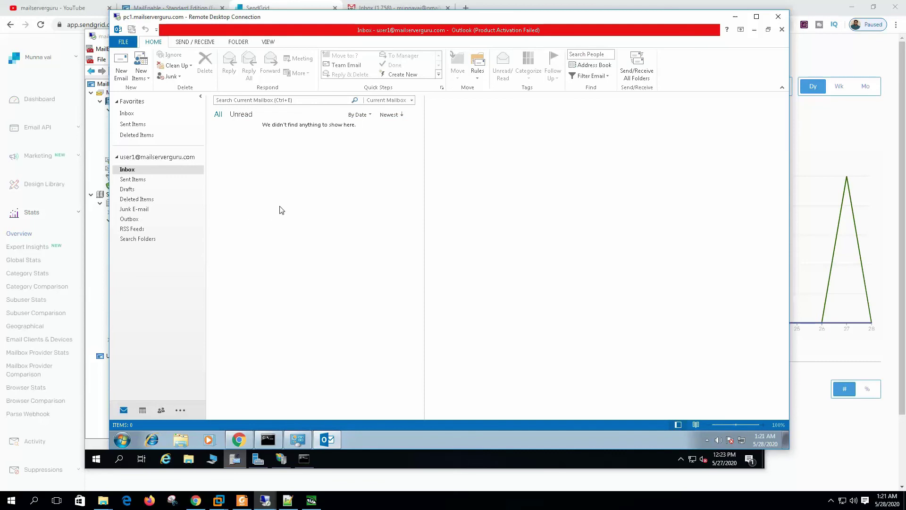
pyautogui.click(404, 8)
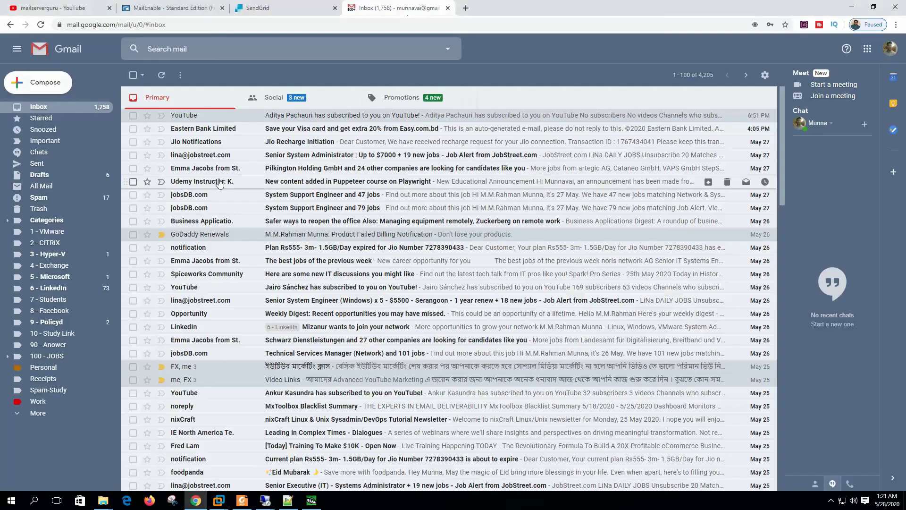
# Refresh Gmail until test-mail2 arrives, open it, and check its mailed-by and TLS encryption details.
pyautogui.click(162, 76)
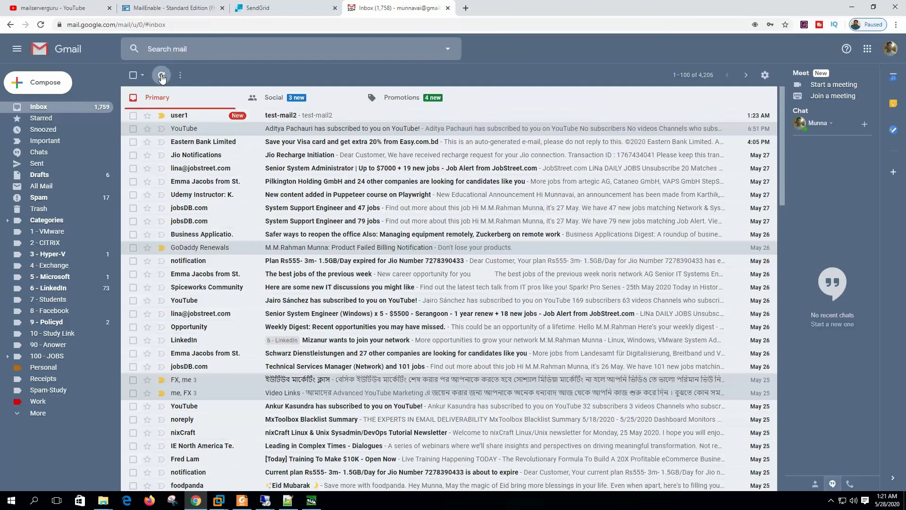
pyautogui.click(161, 76)
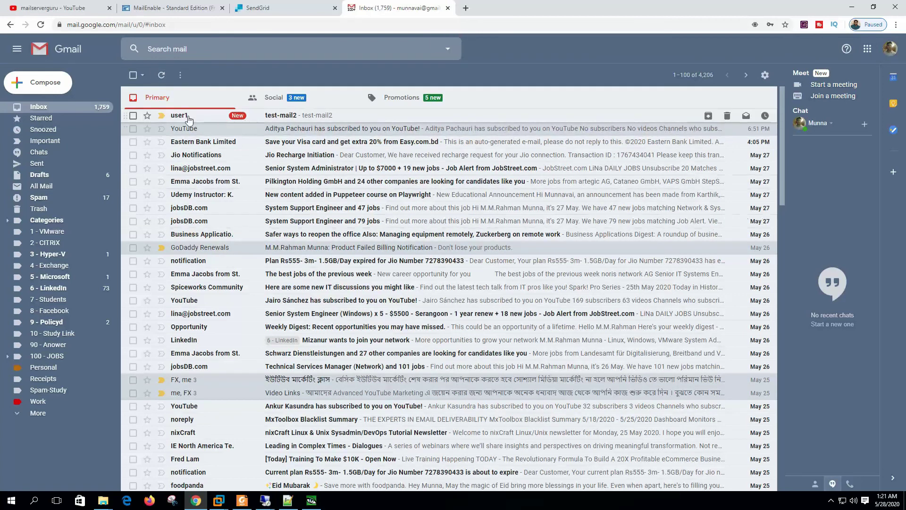
pyautogui.click(290, 118)
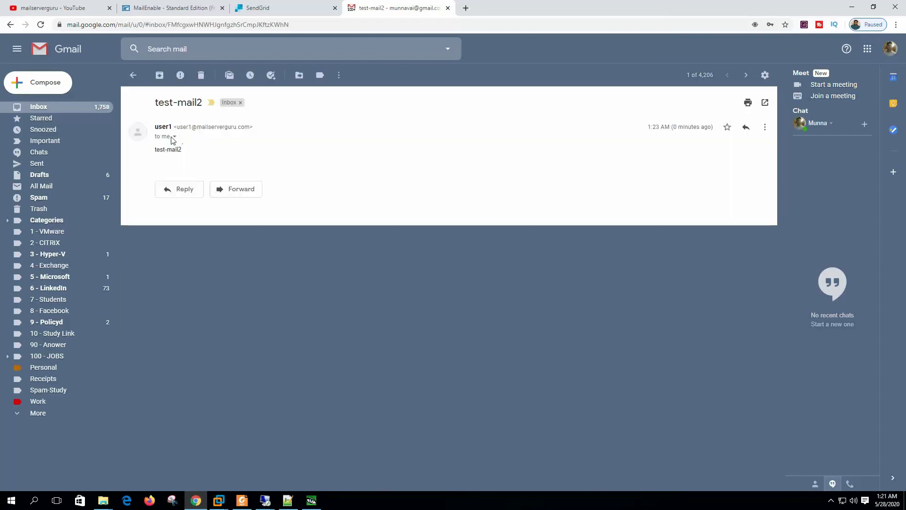
pyautogui.click(173, 137)
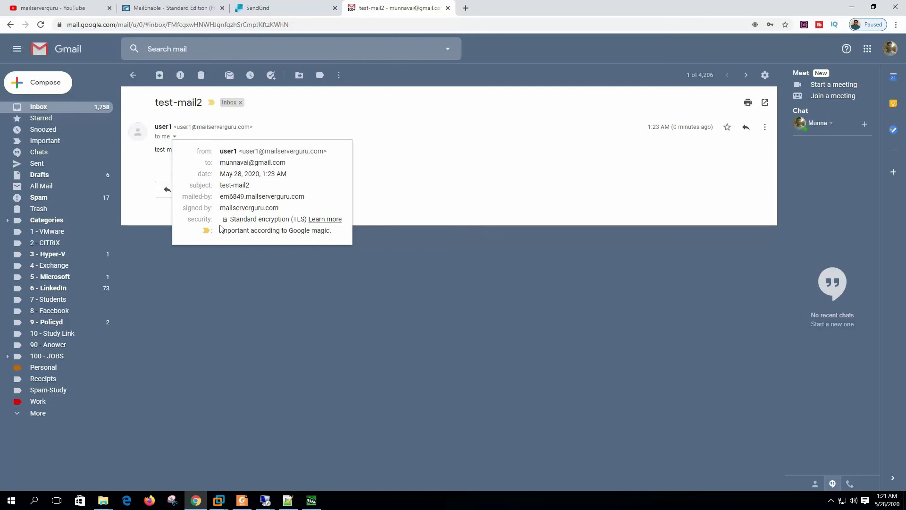
pyautogui.moveTo(229, 219); pyautogui.dragTo(332, 219)
pyautogui.click(314, 186)
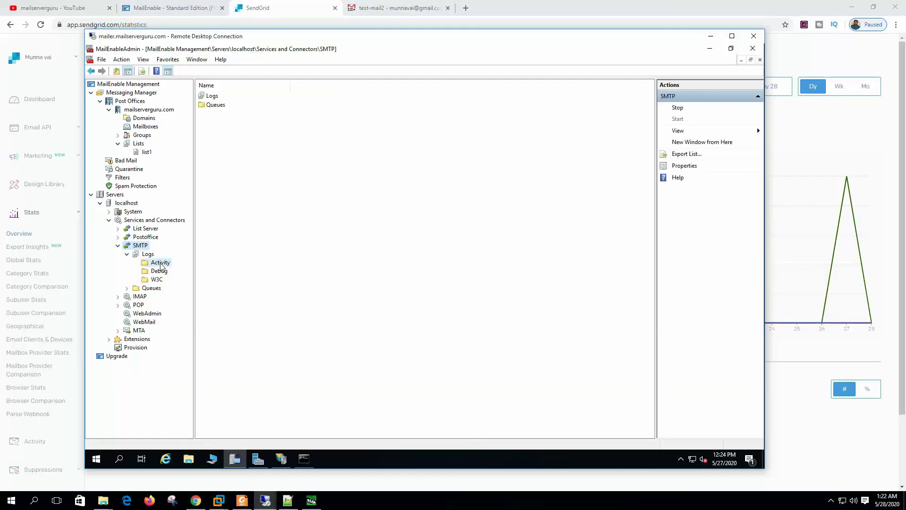
# Review SMTP-Activity-200527.log's sender, recipient and smtp.sendgrid.net EHLO lines, then list the SMTP Debug logs.
pyautogui.click(160, 262)
pyautogui.doubleClick(359, 97)
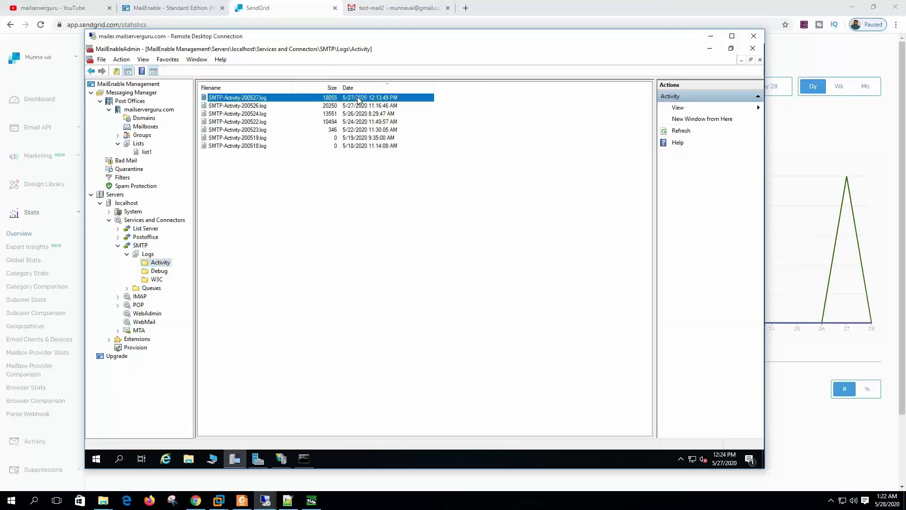
pyautogui.click(253, 306)
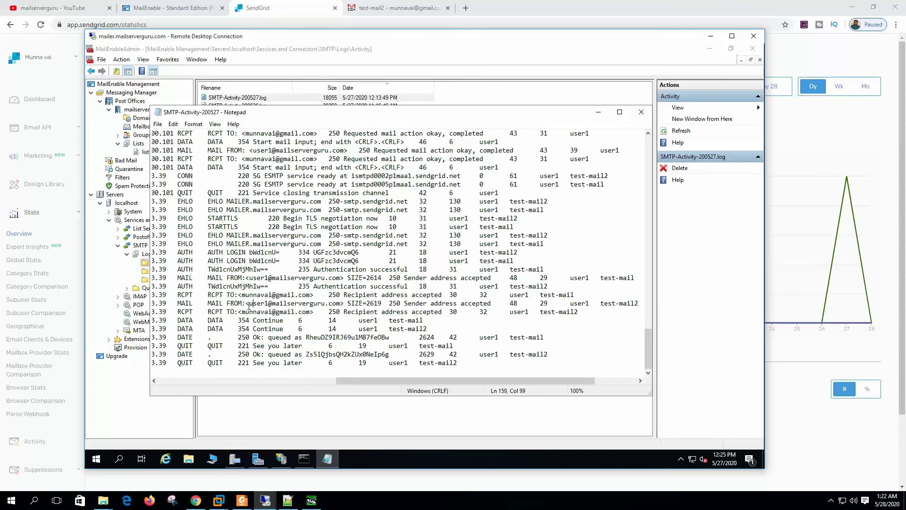
pyautogui.moveTo(249, 306); pyautogui.dragTo(605, 305)
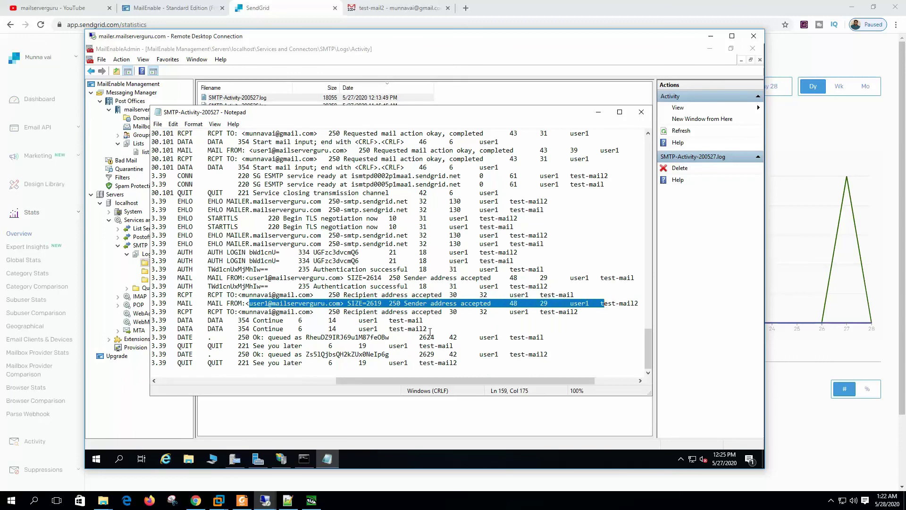
pyautogui.moveTo(211, 313); pyautogui.dragTo(482, 318)
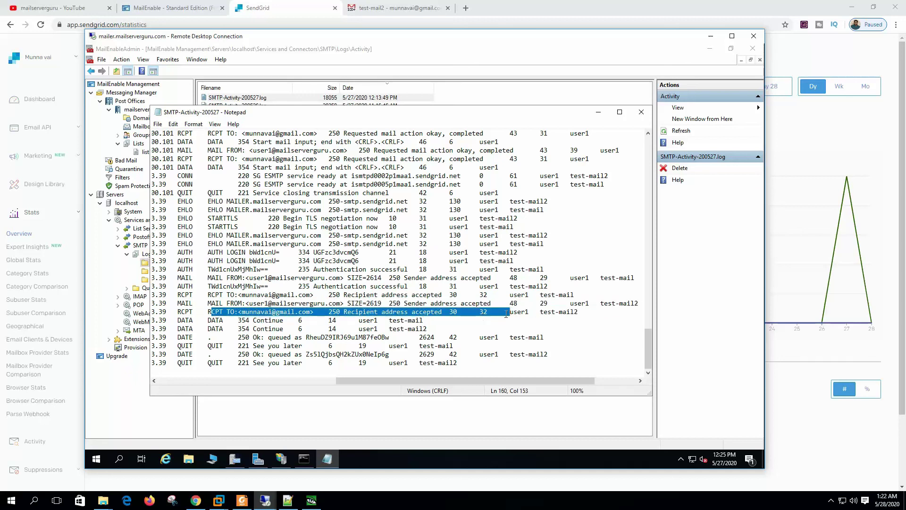
pyautogui.click(253, 337)
pyautogui.moveTo(208, 234); pyautogui.dragTo(559, 243)
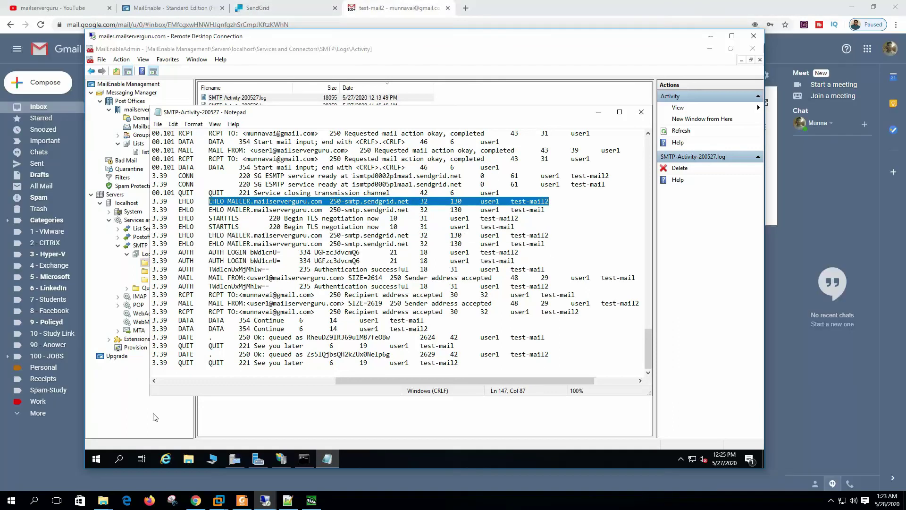
pyautogui.click(155, 417)
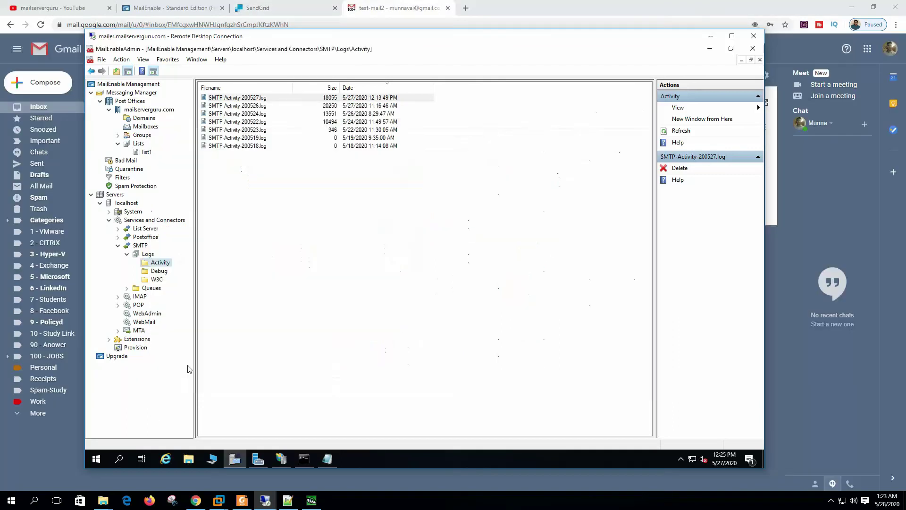
pyautogui.click(160, 272)
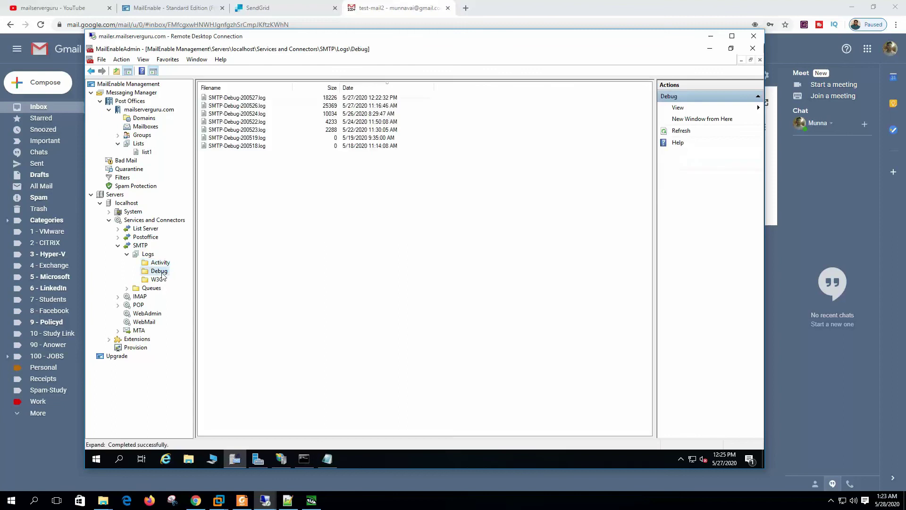
# Confirm SMTP-Debug-200527.log shows forwarding to smtp.sendgrid.net:587, then reshow test-mail2's Gmail sender details.
pyautogui.doubleClick(261, 98)
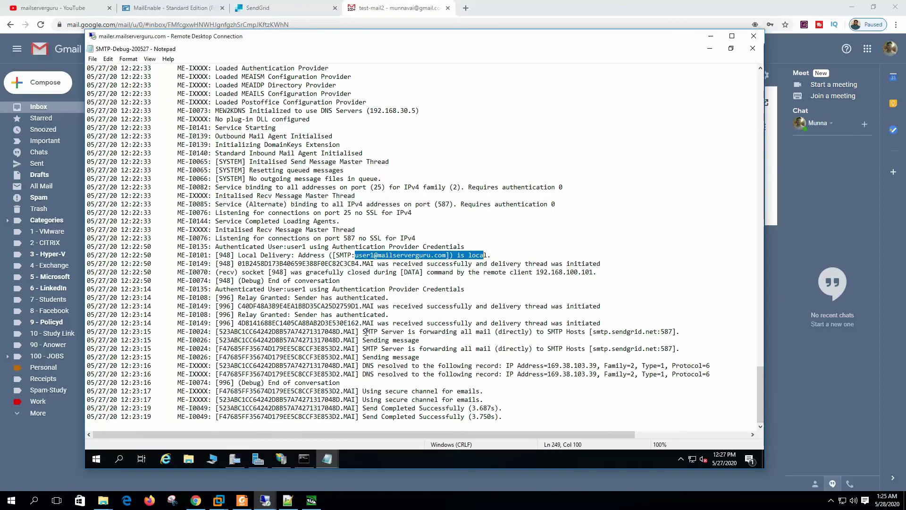
pyautogui.moveTo(363, 330); pyautogui.dragTo(676, 334)
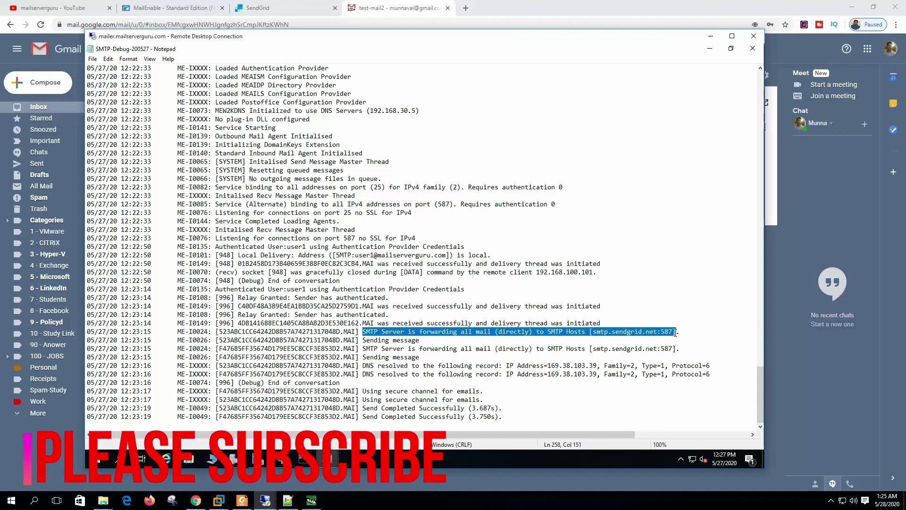
pyautogui.moveTo(374, 348); pyautogui.dragTo(519, 358)
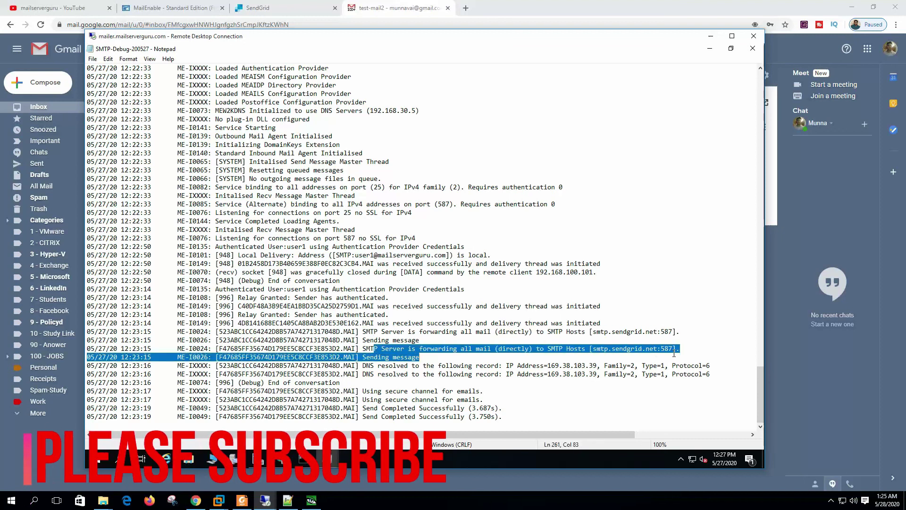
pyautogui.click(419, 374)
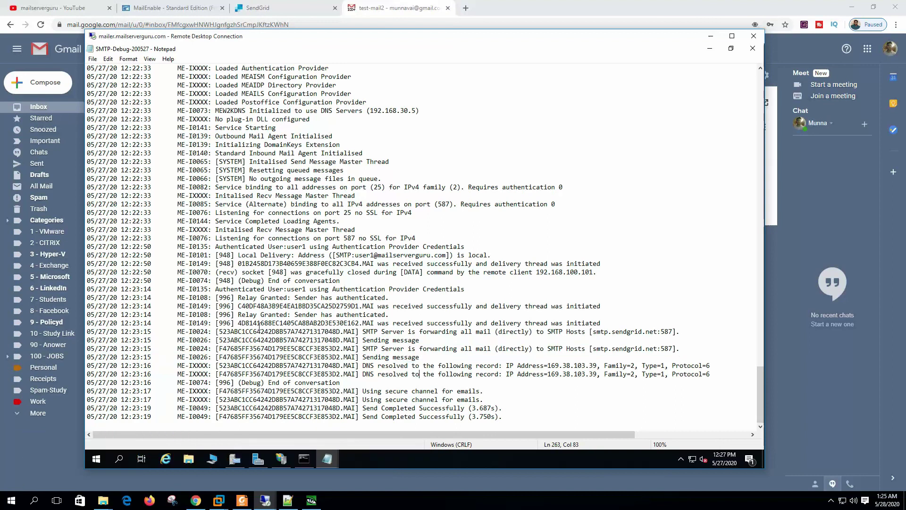
pyautogui.click(407, 10)
pyautogui.click(174, 137)
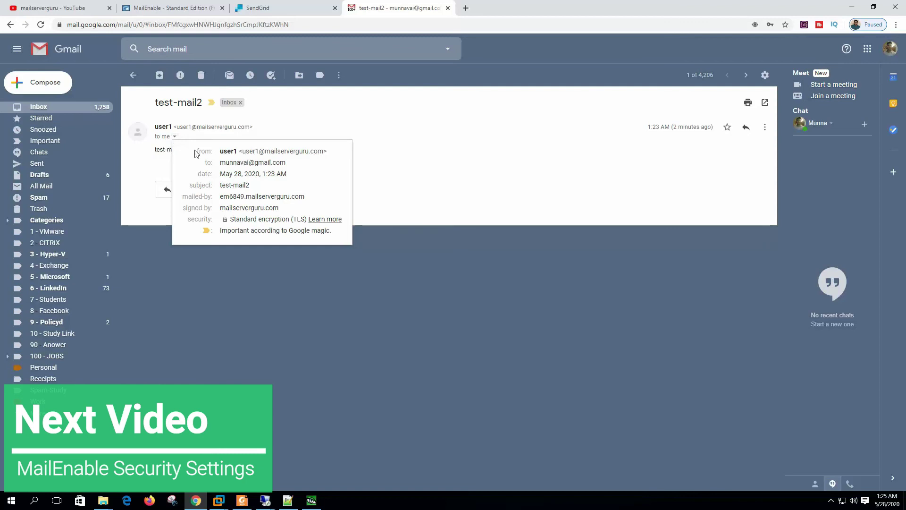